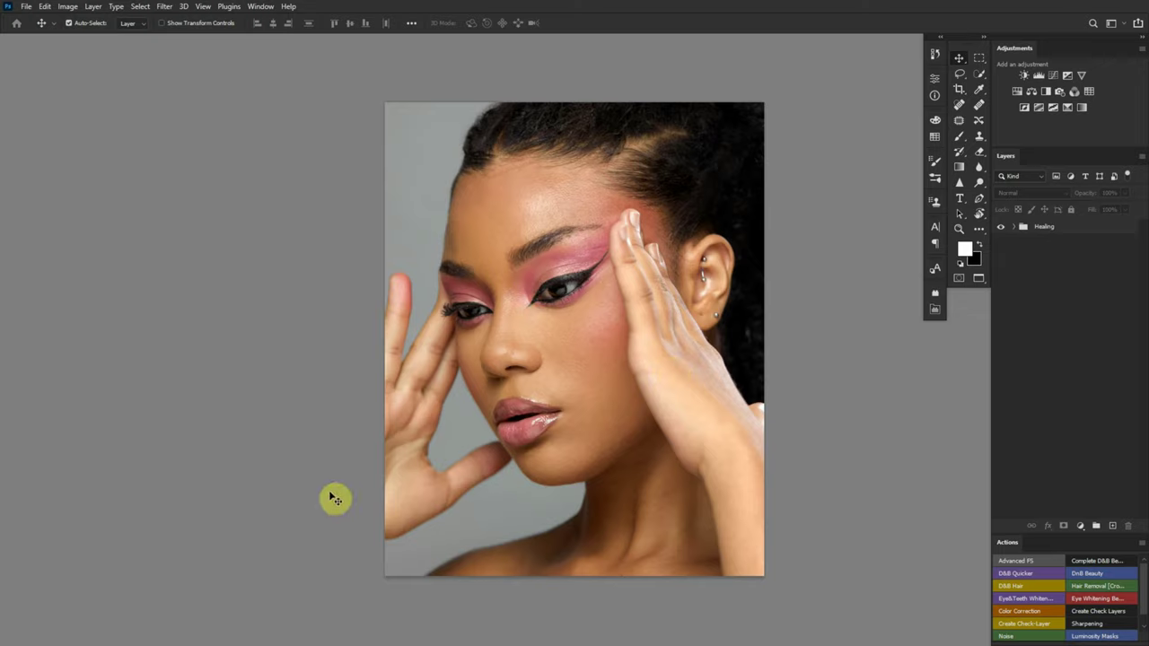
# Step: Create a new layer and set up a Hard Round Pressure Opacity brush with 100% flow
pyautogui.click(1111, 528)
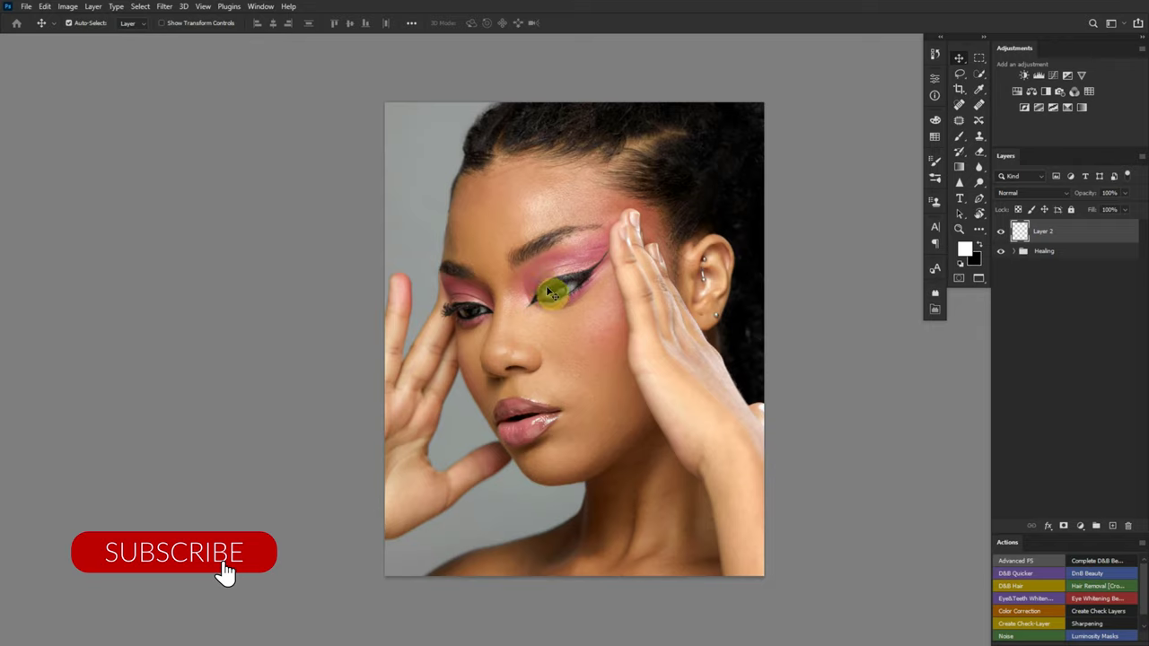
pyautogui.press('b')
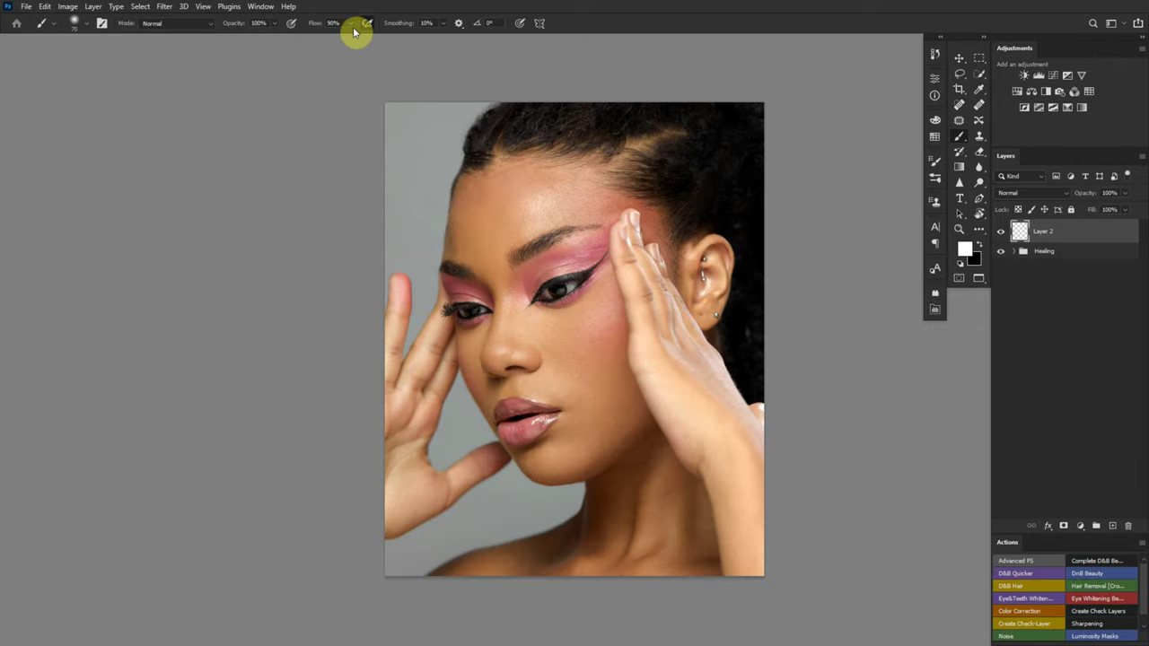
pyautogui.click(350, 22)
pyautogui.moveTo(350, 39); pyautogui.dragTo(410, 44)
pyautogui.rightClick(458, 208)
pyautogui.click(544, 334)
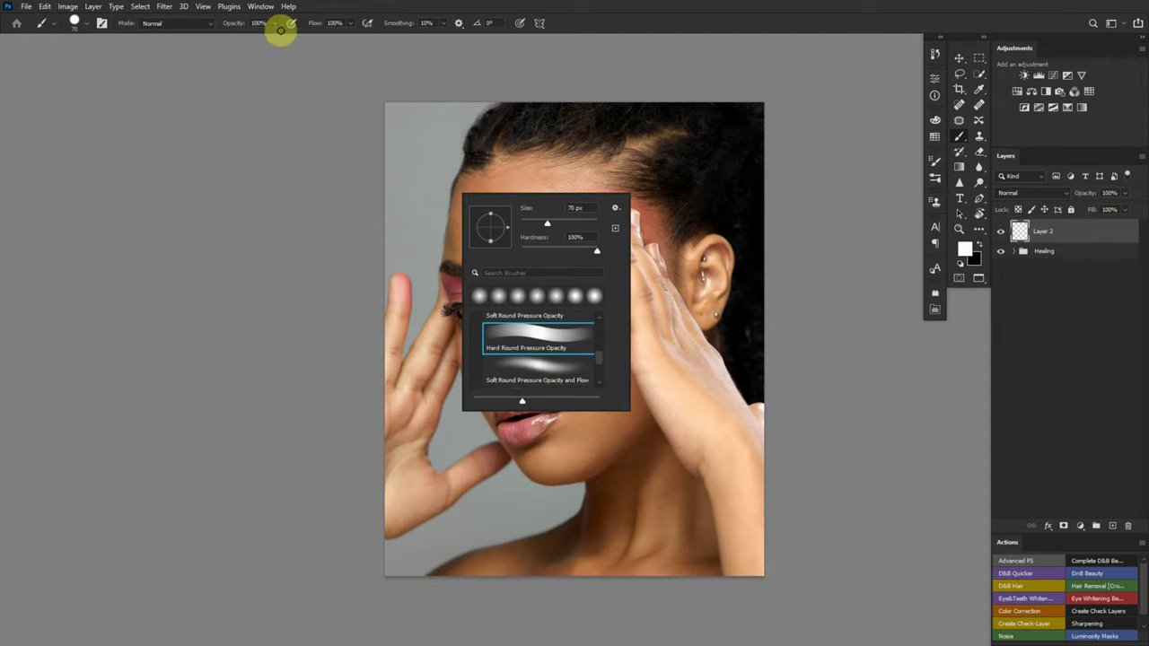
pyautogui.click(227, 49)
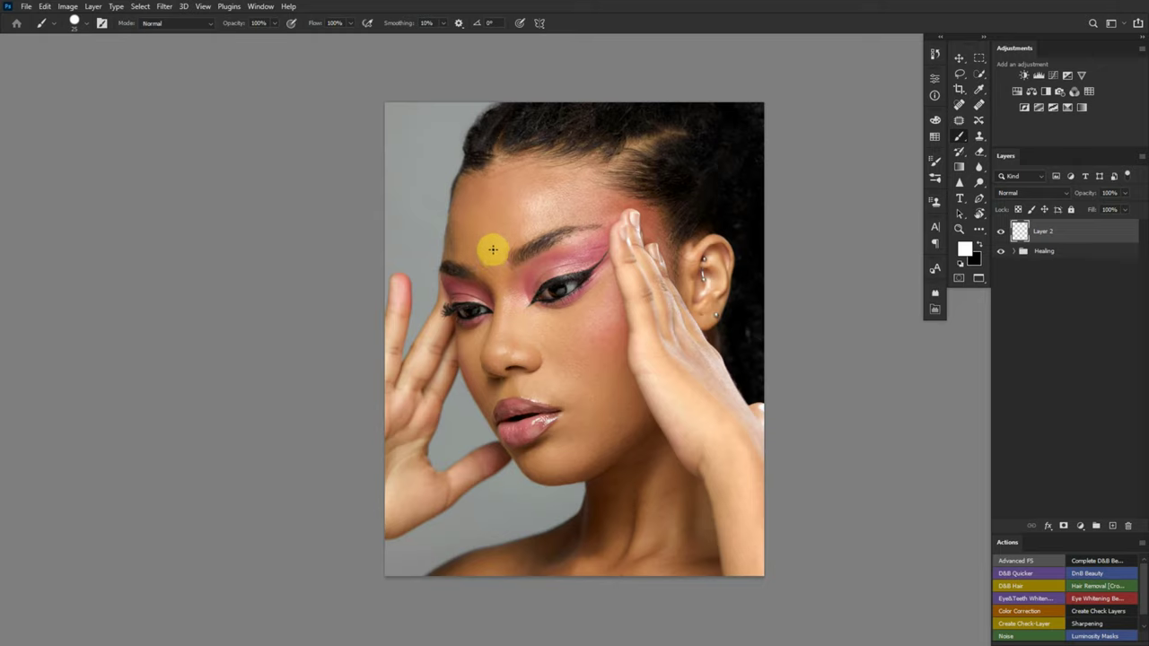
# Step: Outline the central forehead, nose, mouth area, chin, both cheek areas and neck with freehand white brush strokes
pyautogui.moveTo(492, 206)
pyautogui.mouseDown()
pyautogui.moveTo(459, 219)
pyautogui.moveTo(453, 250)
pyautogui.moveTo(475, 280)
pyautogui.moveTo(507, 287)
pyautogui.moveTo(527, 243)
pyautogui.moveTo(481, 195)
pyautogui.mouseUp()
pyautogui.moveTo(494, 289)
pyautogui.mouseDown()
pyautogui.moveTo(498, 360)
pyautogui.moveTo(530, 349)
pyautogui.moveTo(512, 285)
pyautogui.mouseUp()
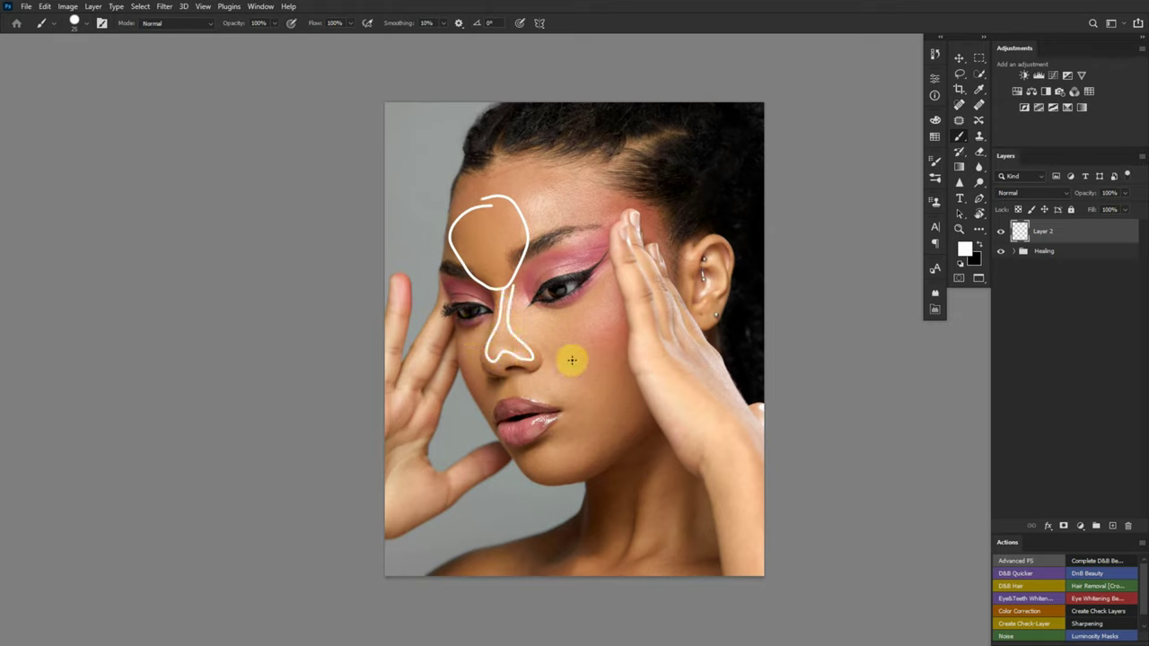
pyautogui.moveTo(533, 385)
pyautogui.mouseDown()
pyautogui.moveTo(500, 384)
pyautogui.moveTo(591, 415)
pyautogui.moveTo(537, 369)
pyautogui.moveTo(586, 395)
pyautogui.moveTo(588, 413)
pyautogui.moveTo(524, 453)
pyautogui.moveTo(550, 476)
pyautogui.moveTo(613, 459)
pyautogui.moveTo(620, 406)
pyautogui.mouseUp()
pyautogui.moveTo(474, 333); pyautogui.dragTo(478, 340)
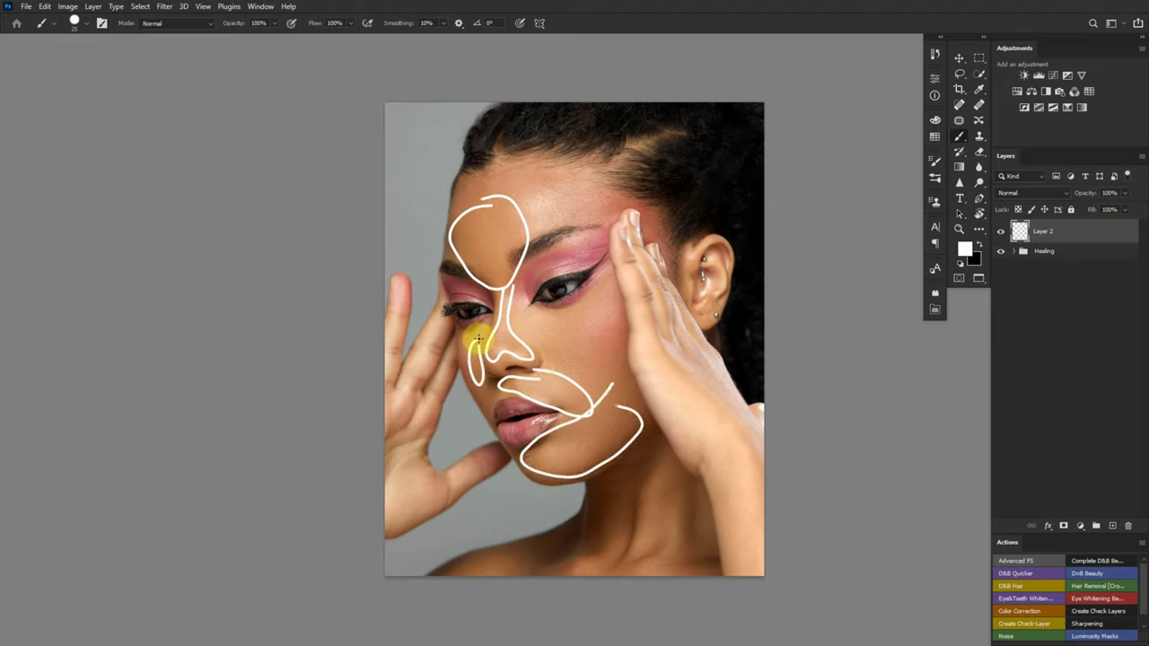
pyautogui.moveTo(604, 482)
pyautogui.mouseDown()
pyautogui.moveTo(579, 532)
pyautogui.moveTo(509, 572)
pyautogui.moveTo(671, 580)
pyautogui.moveTo(712, 558)
pyautogui.moveTo(679, 510)
pyautogui.moveTo(616, 476)
pyautogui.moveTo(592, 499)
pyautogui.mouseUp()
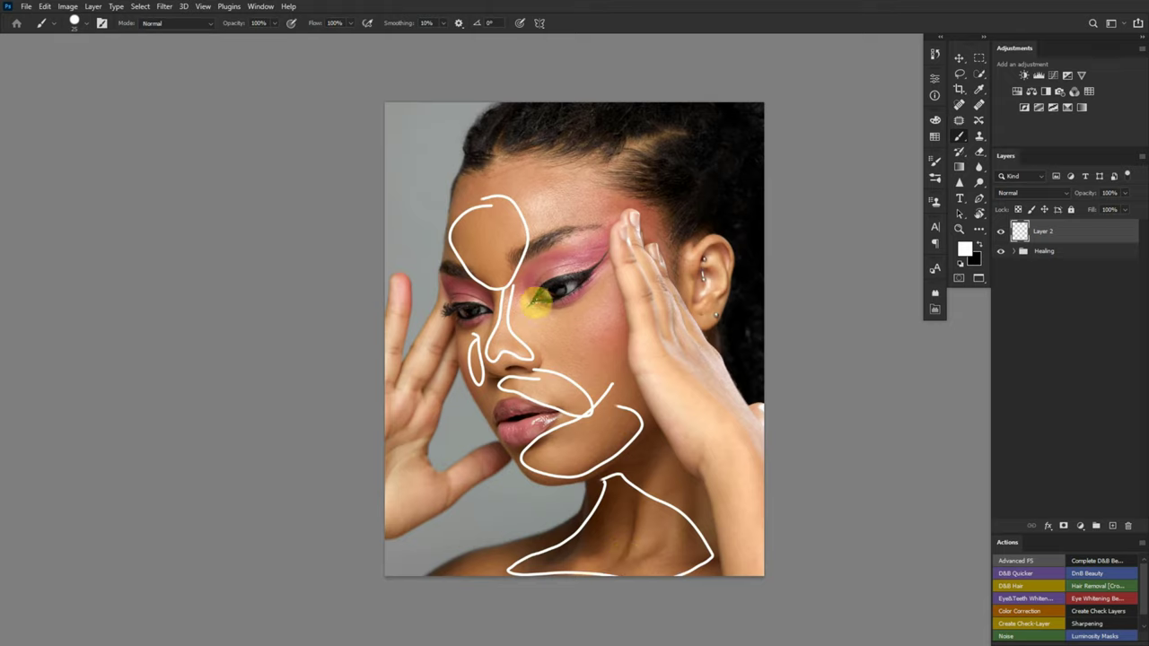
pyautogui.moveTo(567, 310)
pyautogui.mouseDown()
pyautogui.moveTo(513, 324)
pyautogui.moveTo(569, 377)
pyautogui.moveTo(584, 303)
pyautogui.moveTo(569, 350)
pyautogui.mouseUp()
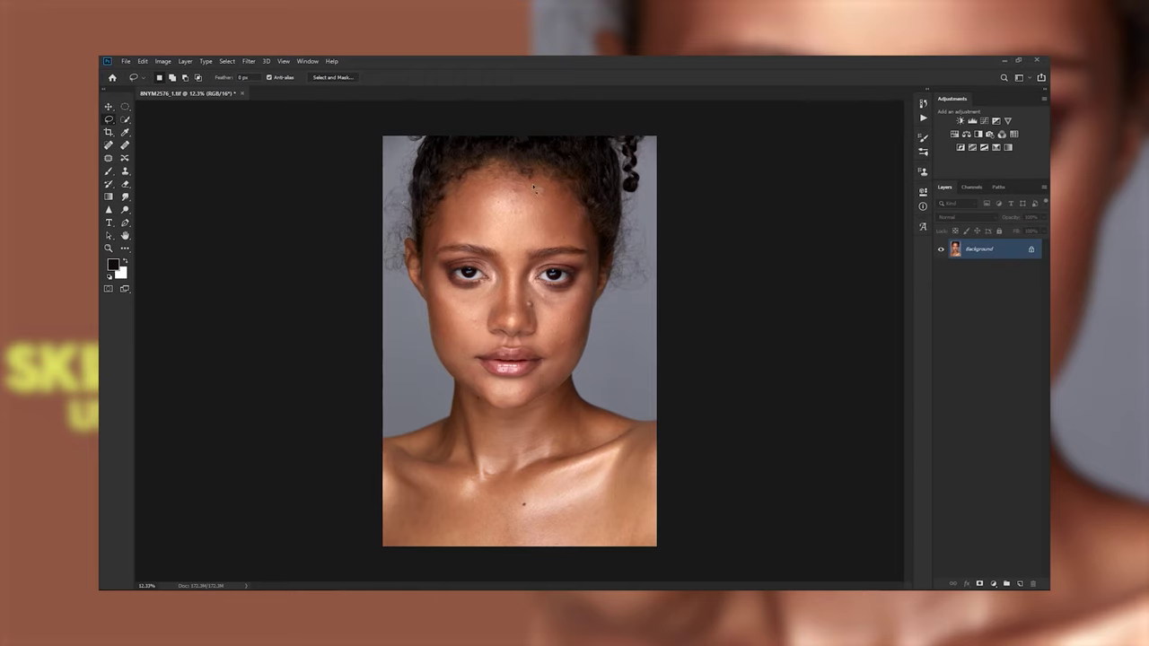
# Step: Select the forehead, cheek and chin skin with the Lasso and copy it to a new layer
pyautogui.moveTo(548, 184)
pyautogui.mouseDown()
pyautogui.moveTo(493, 173)
pyautogui.moveTo(459, 191)
pyautogui.moveTo(432, 229)
pyautogui.moveTo(506, 255)
pyautogui.moveTo(496, 291)
pyautogui.moveTo(451, 291)
pyautogui.moveTo(439, 313)
pyautogui.moveTo(460, 378)
pyautogui.moveTo(507, 409)
pyautogui.moveTo(516, 395)
pyautogui.moveTo(470, 357)
pyautogui.moveTo(493, 348)
pyautogui.moveTo(490, 333)
pyautogui.moveTo(546, 356)
pyautogui.moveTo(529, 392)
pyautogui.moveTo(578, 350)
pyautogui.moveTo(575, 292)
pyautogui.moveTo(544, 290)
pyautogui.moveTo(522, 260)
pyautogui.moveTo(579, 233)
pyautogui.moveTo(537, 173)
pyautogui.mouseUp()
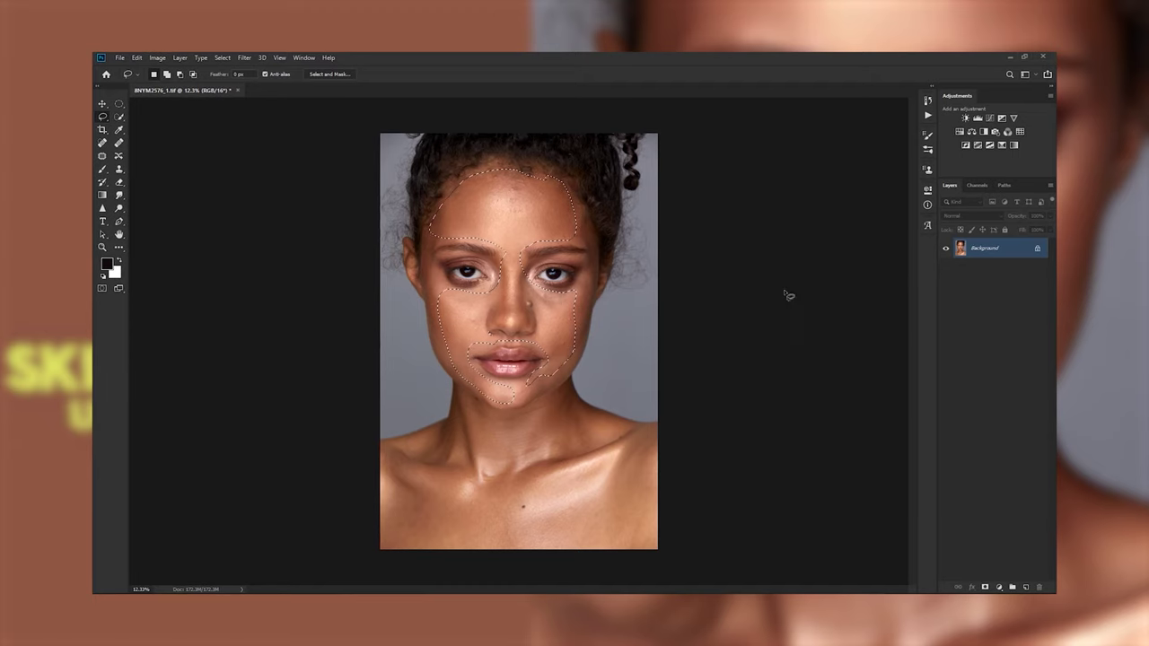
pyautogui.press('ctrl')
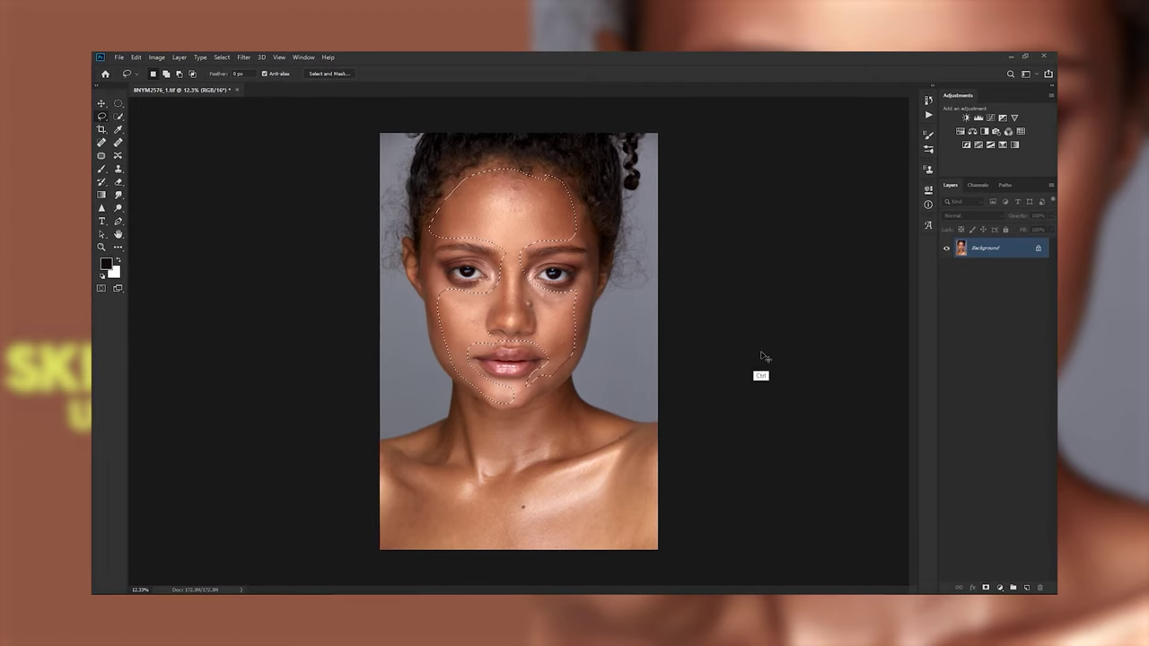
pyautogui.hotkey('ctrl', 'j')
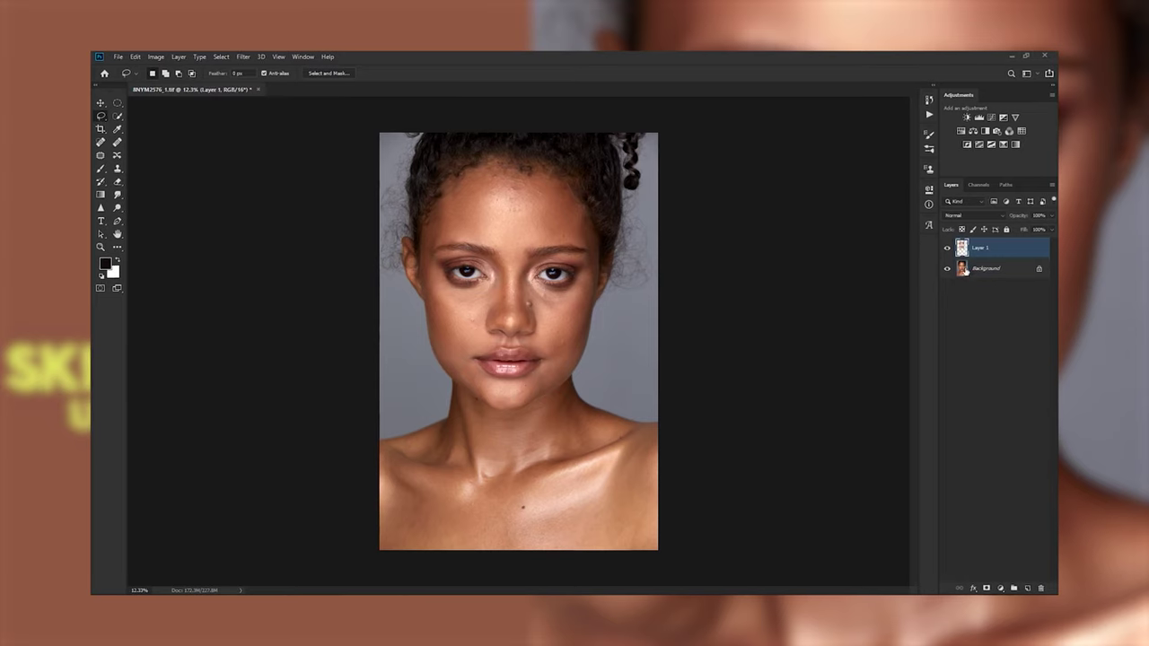
# Step: Select the neck, shoulders and chest on the Background layer with the Lasso and copy them to a new layer
pyautogui.click(964, 271)
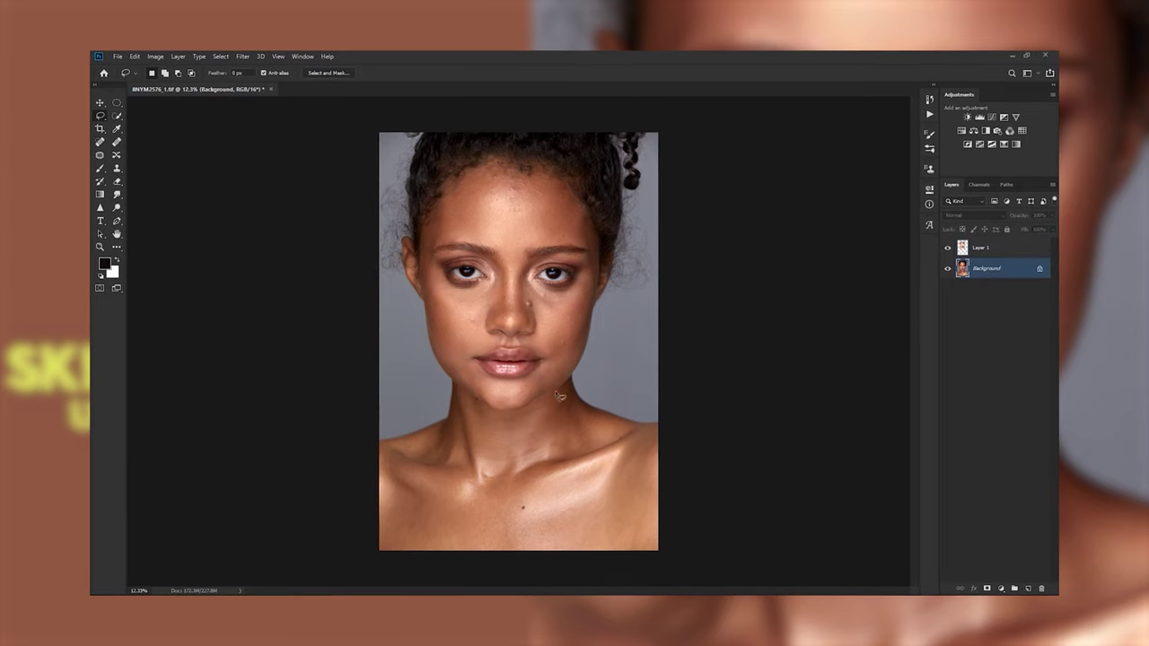
pyautogui.moveTo(561, 391)
pyautogui.mouseDown()
pyautogui.moveTo(493, 414)
pyautogui.moveTo(458, 398)
pyautogui.moveTo(444, 426)
pyautogui.moveTo(386, 447)
pyautogui.moveTo(375, 499)
pyautogui.moveTo(390, 556)
pyautogui.moveTo(655, 556)
pyautogui.moveTo(637, 440)
pyautogui.moveTo(561, 393)
pyautogui.mouseUp()
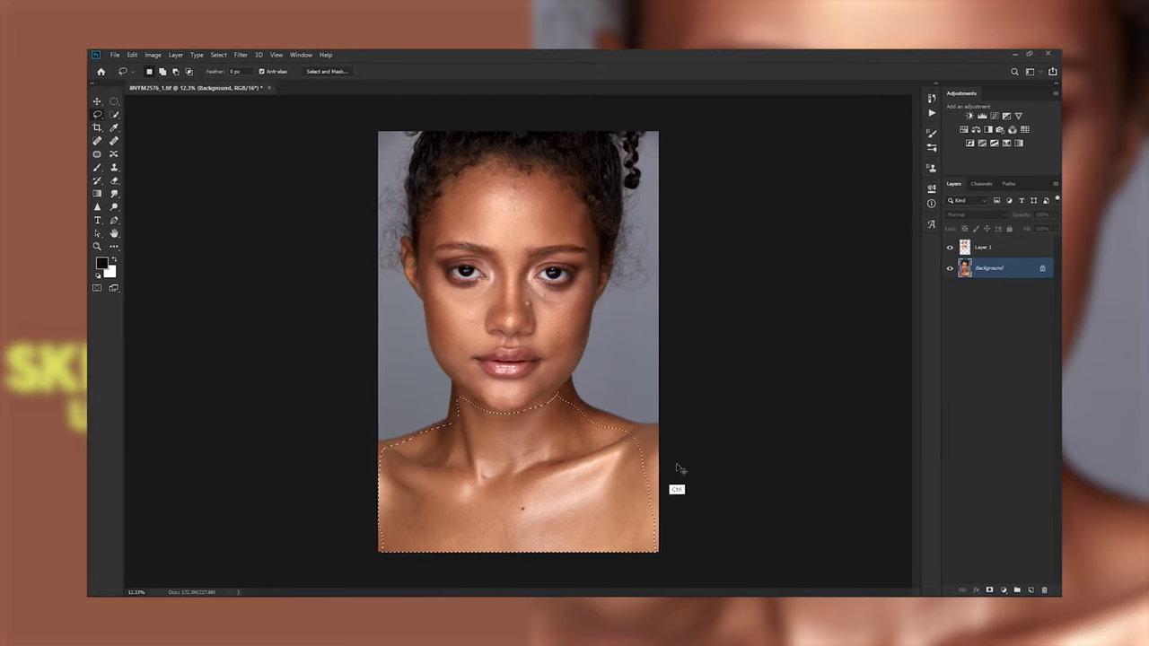
pyautogui.hotkey('ctrl', 'j')
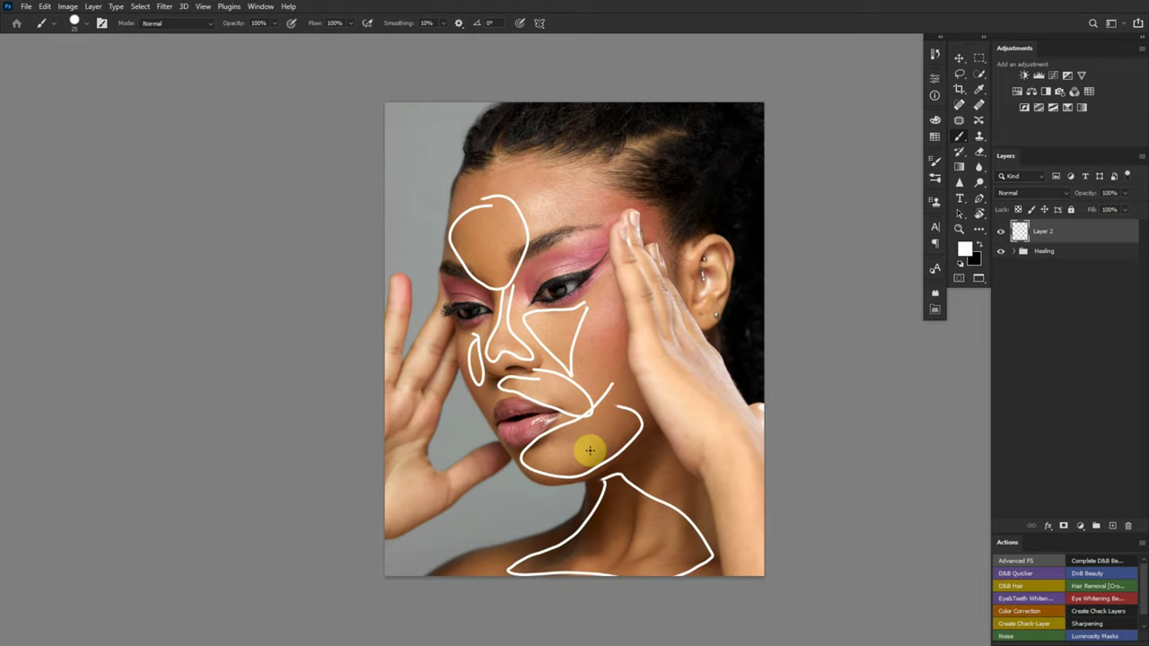
# Step: Hide Layer 2 with the outlines and create a group named Hue Check Layer above the Healing group
pyautogui.click(1000, 233)
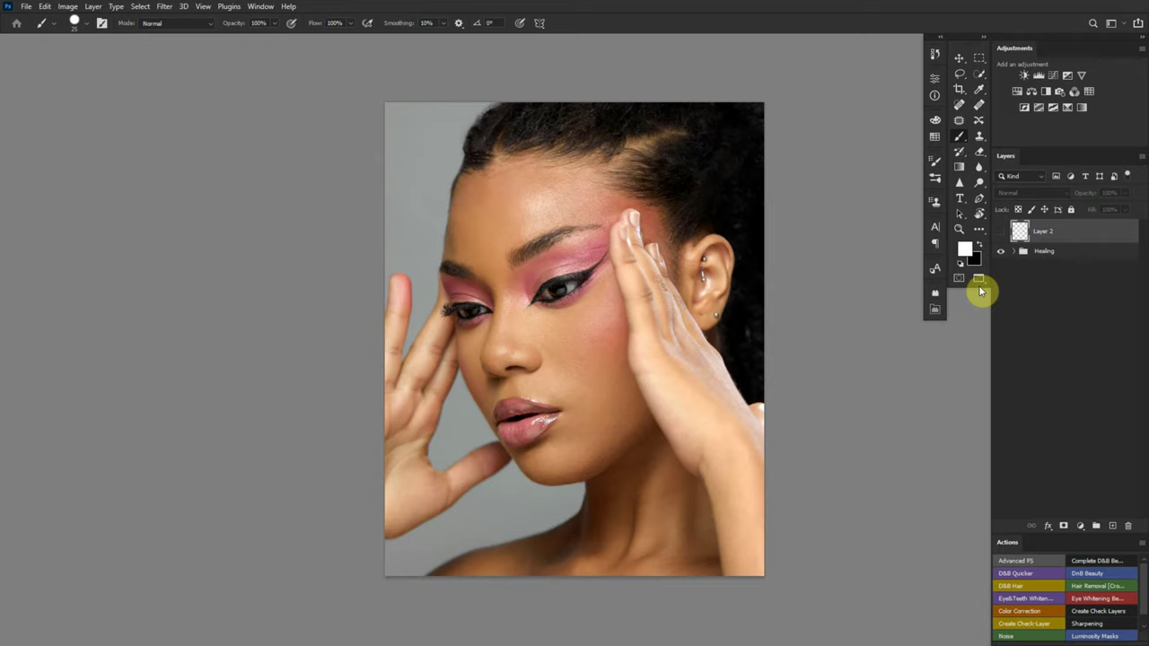
pyautogui.click(1070, 258)
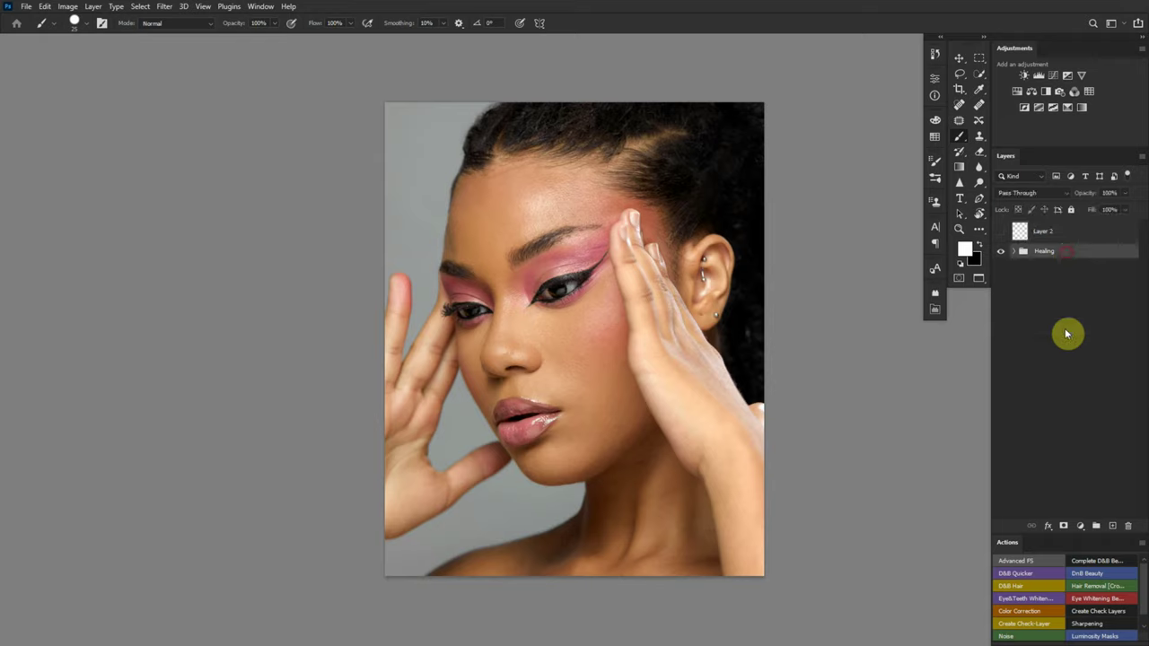
pyautogui.click(1096, 527)
pyautogui.doubleClick(1044, 250)
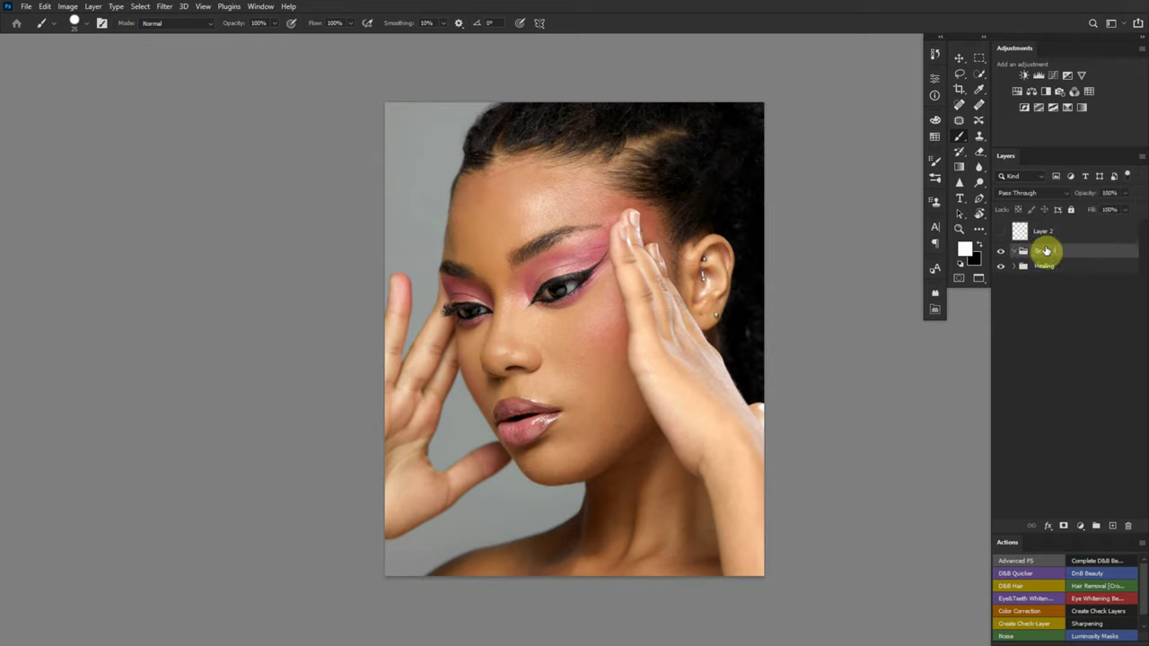
pyautogui.write('Hu')
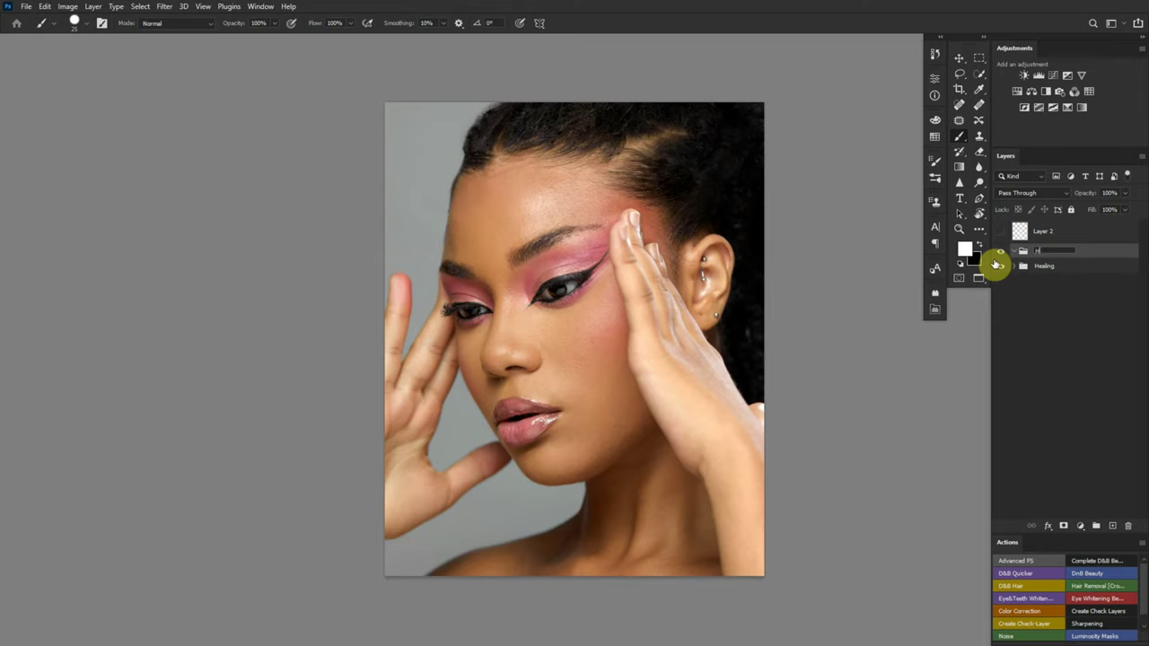
pyautogui.write('e Check Layer')
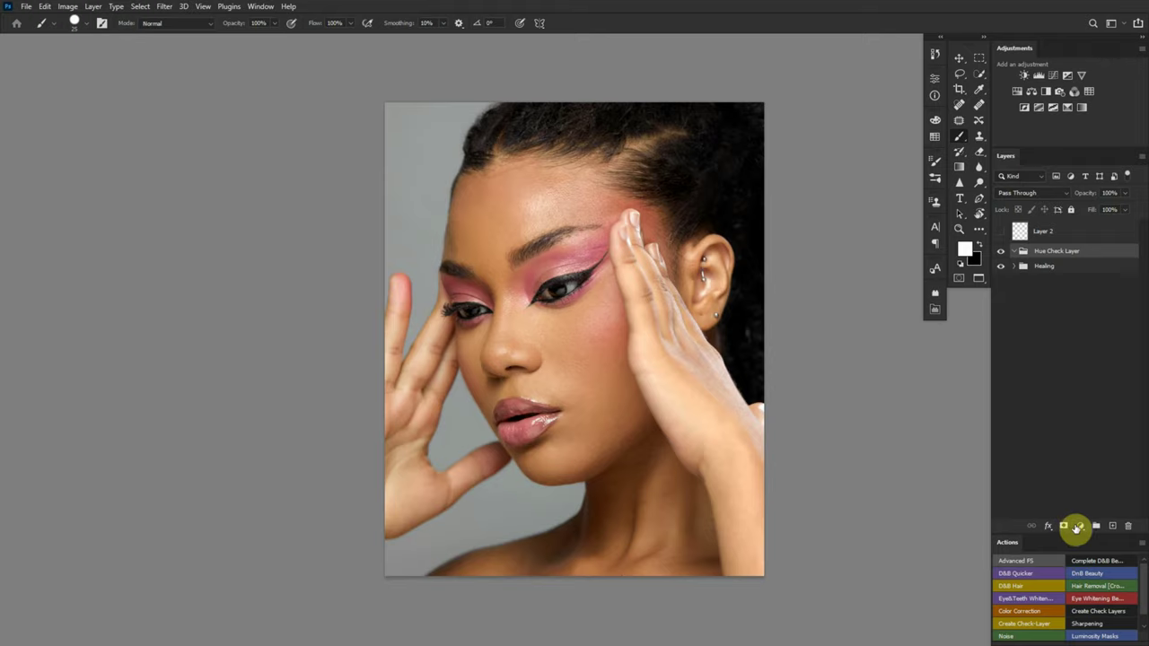
# Step: Add a Solid Color fill layer in gray 828282 inside the group and set its blend mode to Luminosity
pyautogui.click(1080, 529)
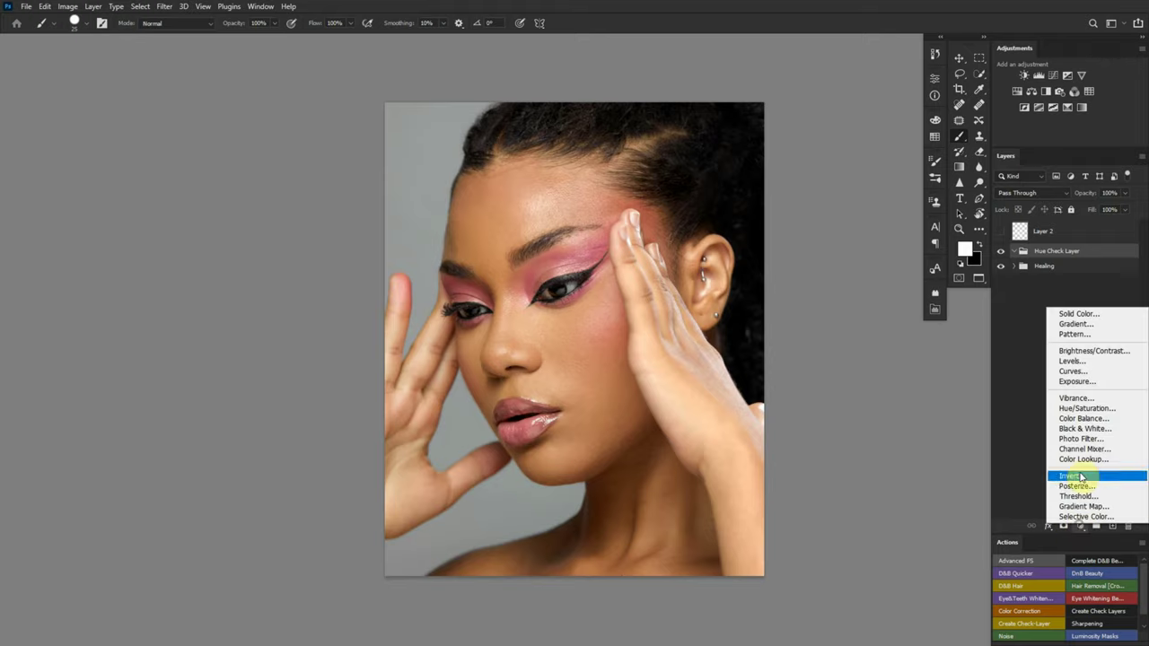
pyautogui.click(1073, 313)
pyautogui.moveTo(526, 128)
pyautogui.mouseDown()
pyautogui.moveTo(500, 135)
pyautogui.moveTo(503, 123)
pyautogui.mouseUp()
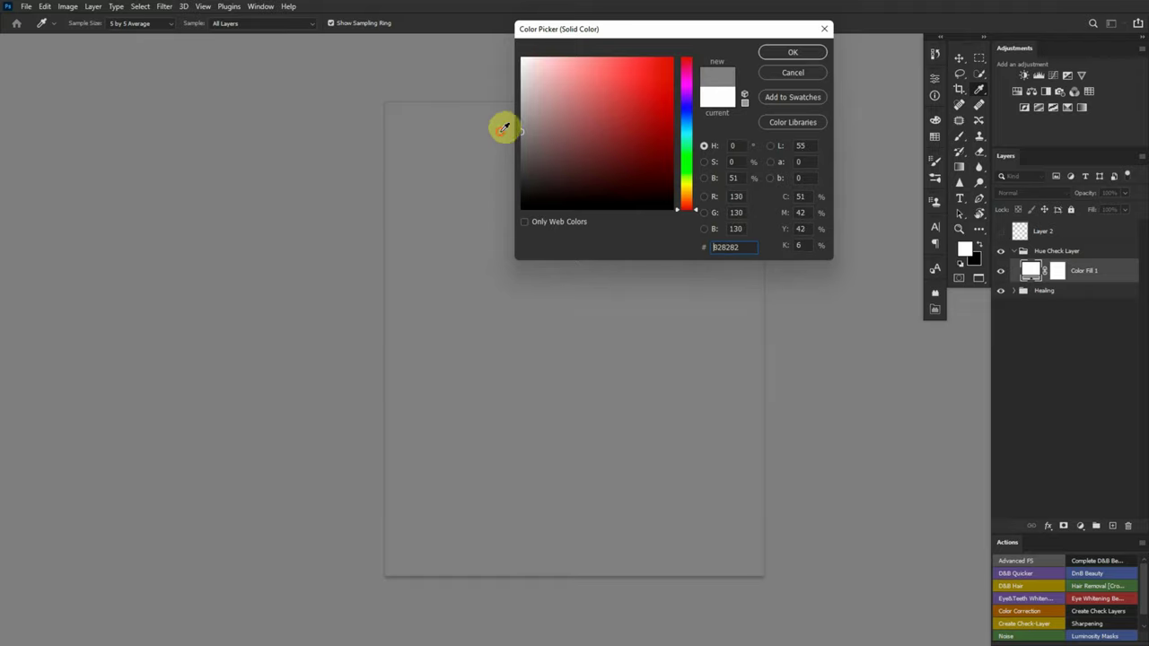
pyautogui.click(792, 52)
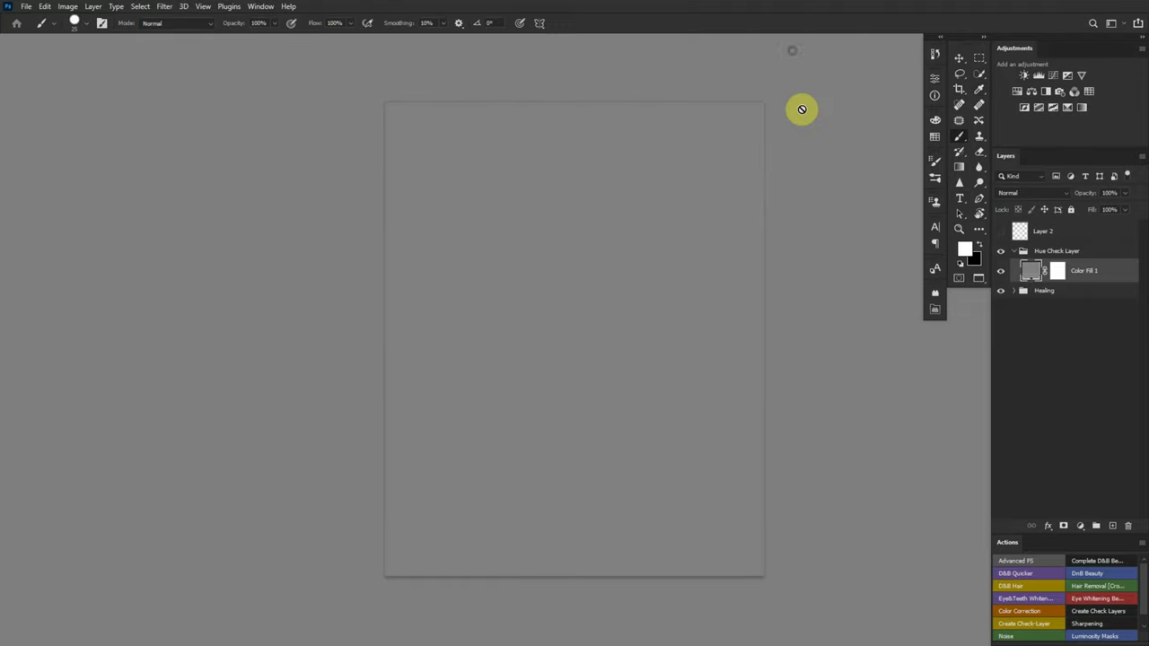
pyautogui.click(1032, 195)
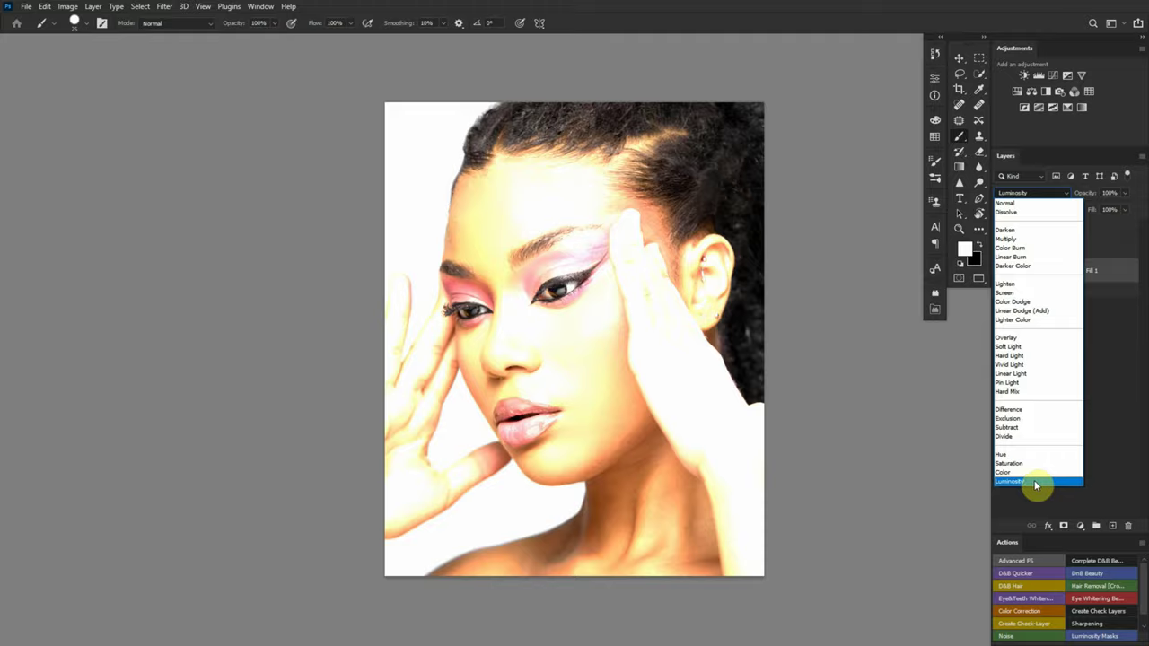
pyautogui.click(1034, 483)
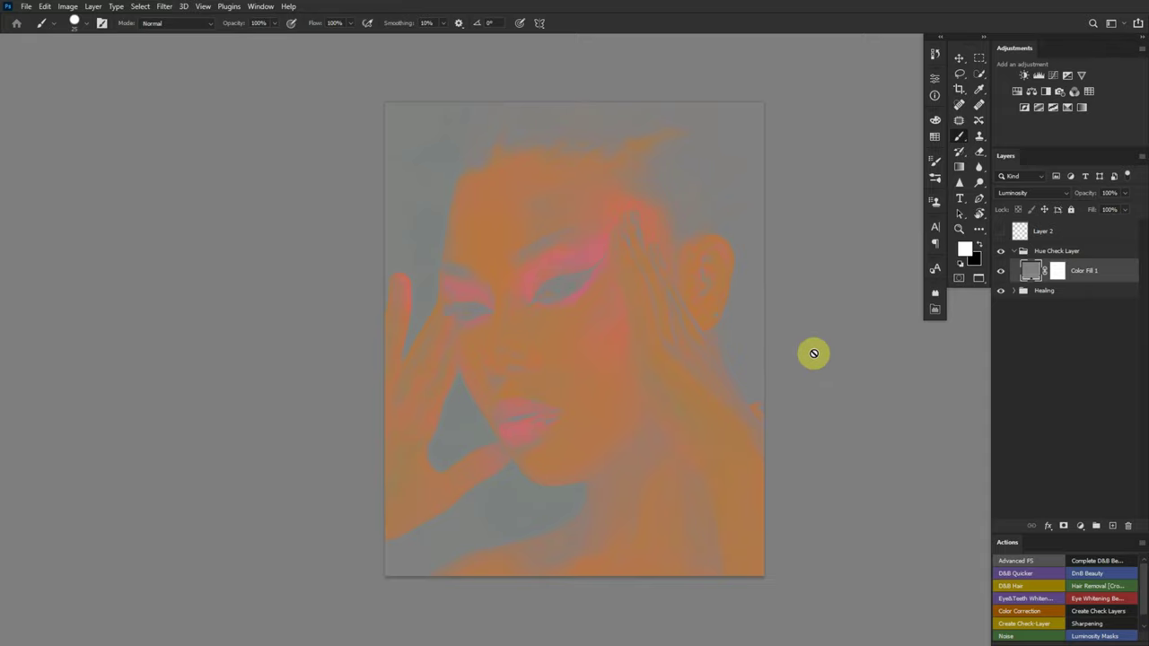
# Step: Examine the hue variations across the face, hands and neck with the gray Luminosity fill applied
pyautogui.moveTo(572, 344); pyautogui.dragTo(675, 315)
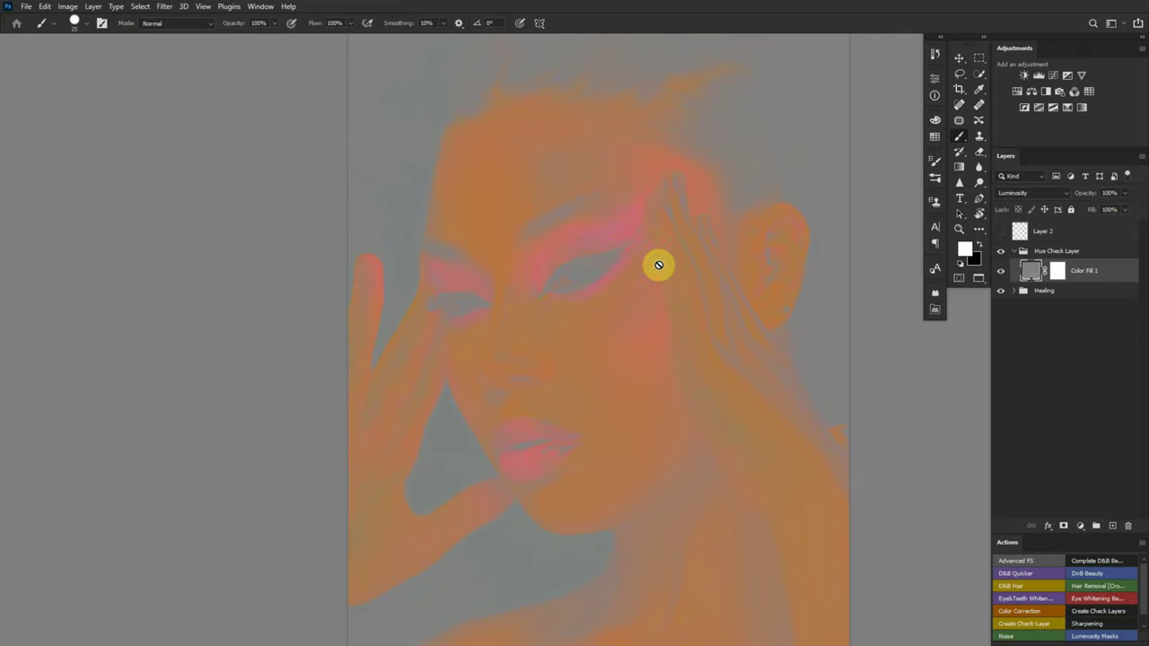
pyautogui.scroll(-2, 448, 189)
pyautogui.scroll(1, 423, 192)
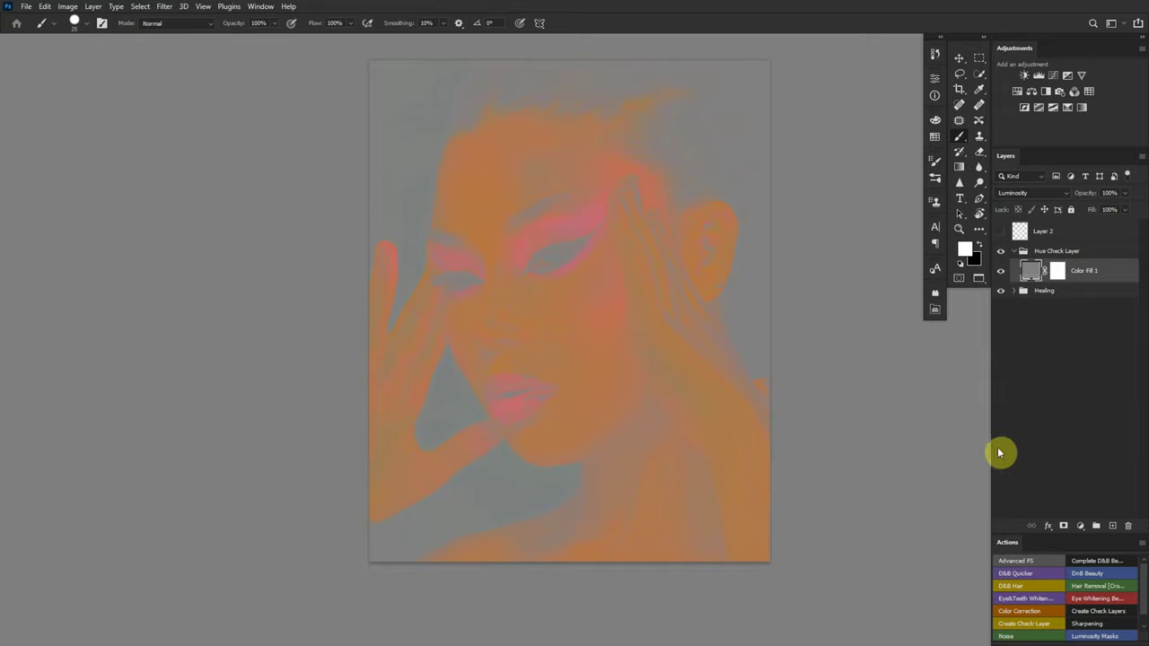
pyautogui.scroll(5, 572, 346)
pyautogui.scroll(-6, 691, 325)
pyautogui.moveTo(680, 351); pyautogui.dragTo(624, 389)
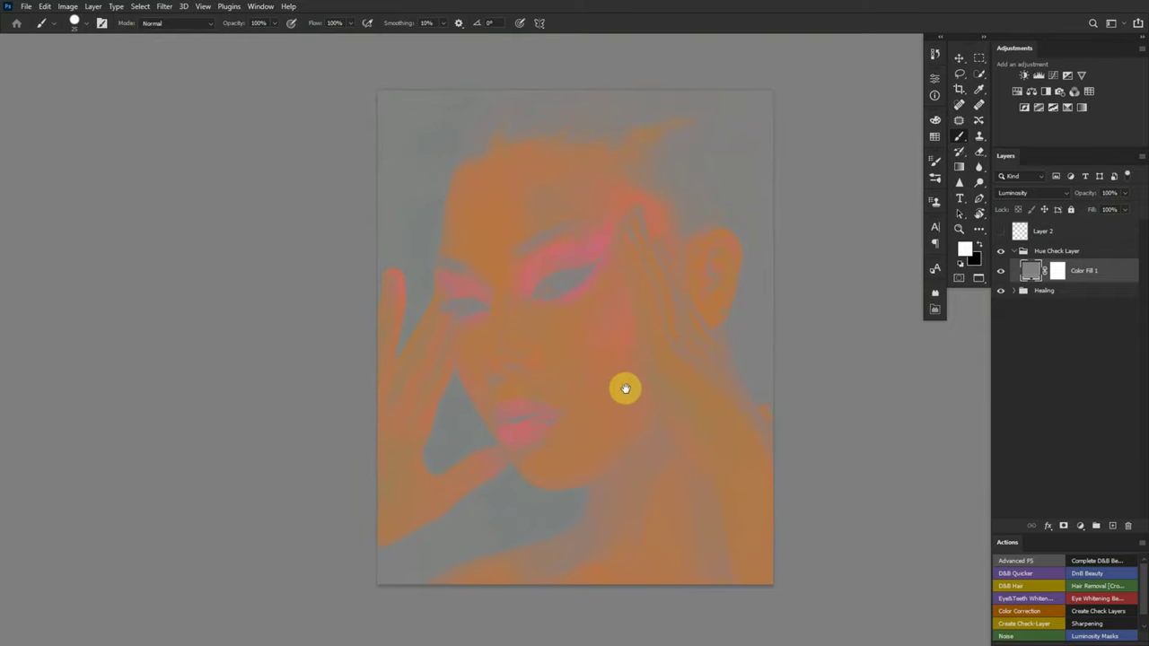
# Step: Add a second Solid Color fill in pink with hue 337, saturation 50% and brightness 100%, and set its blend mode to Saturation
pyautogui.click(1045, 527)
pyautogui.click(1092, 317)
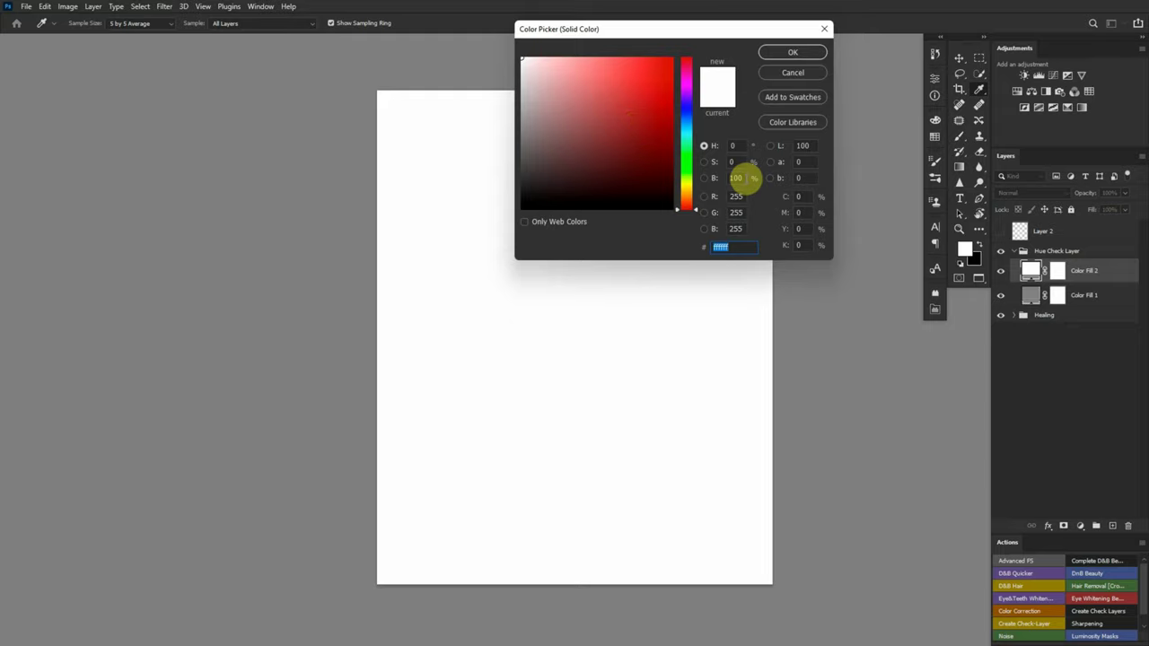
pyautogui.click(734, 161)
pyautogui.write('50')
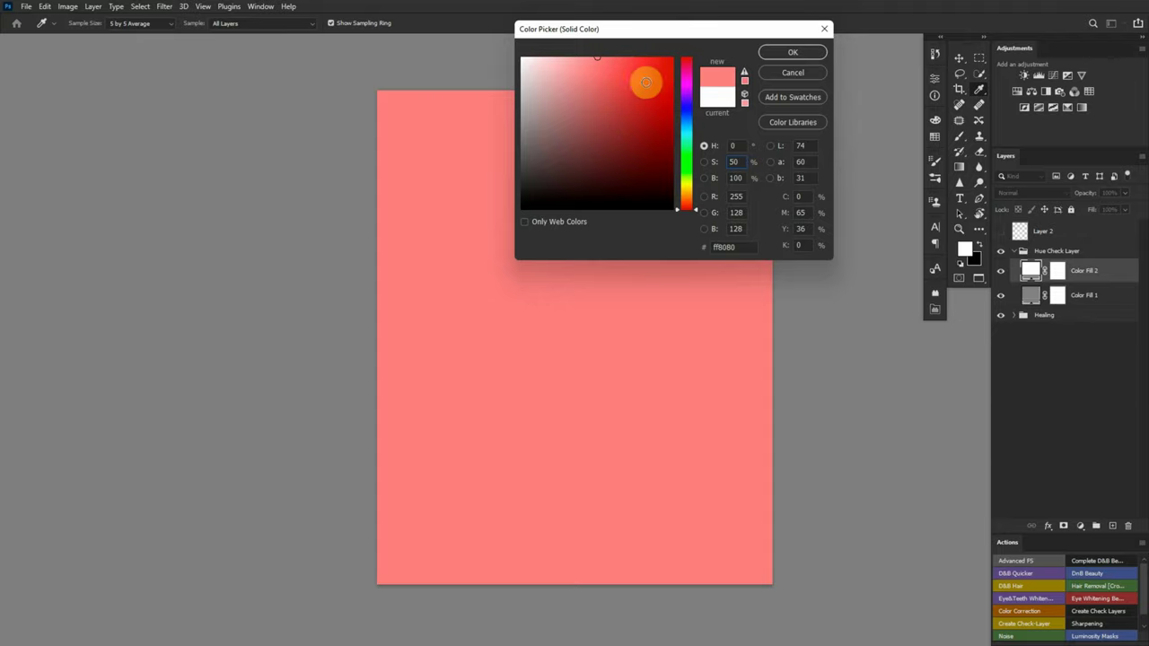
pyautogui.click(694, 186)
pyautogui.moveTo(694, 186); pyautogui.dragTo(698, 221)
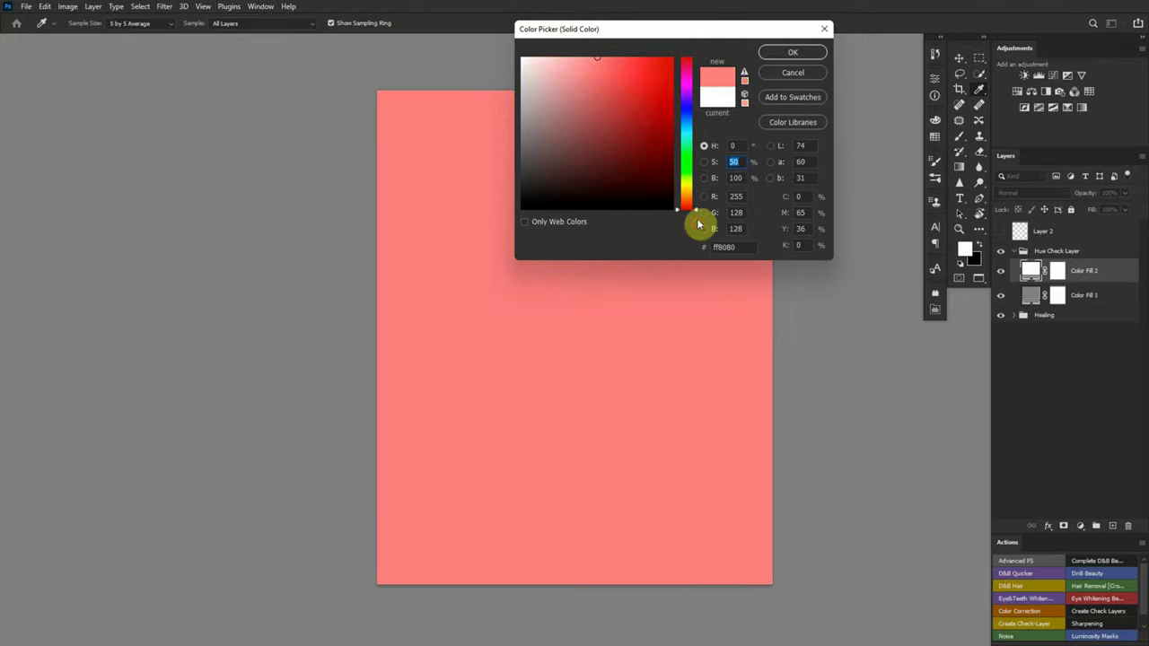
pyautogui.moveTo(687, 78); pyautogui.dragTo(688, 65)
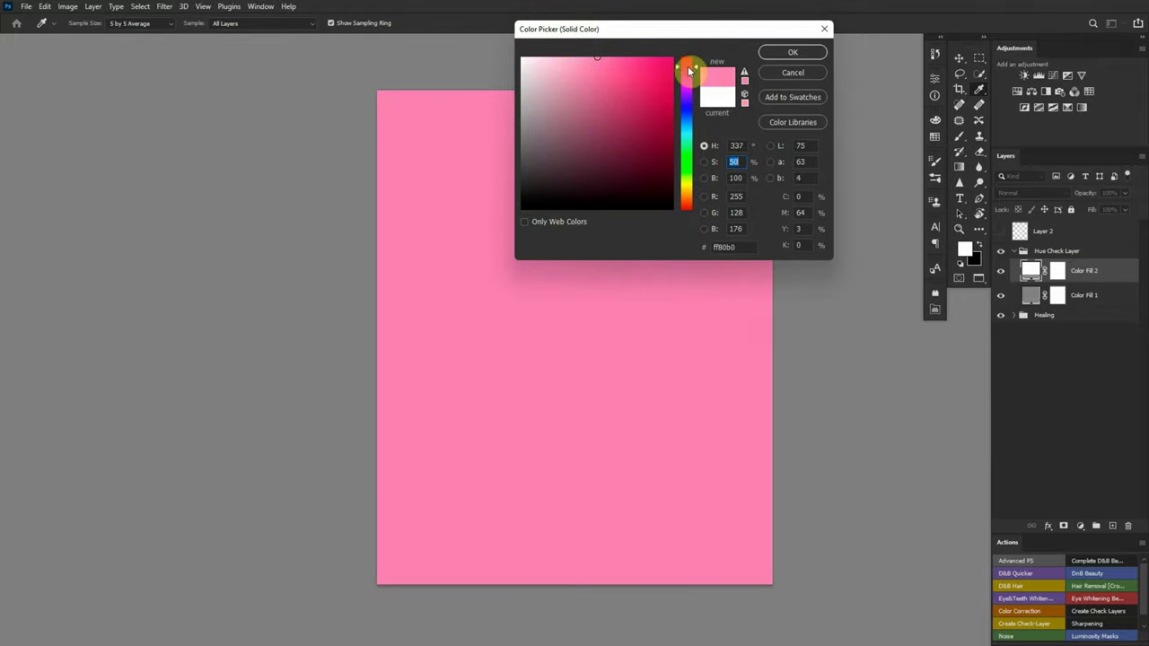
pyautogui.click(795, 54)
pyautogui.click(1035, 196)
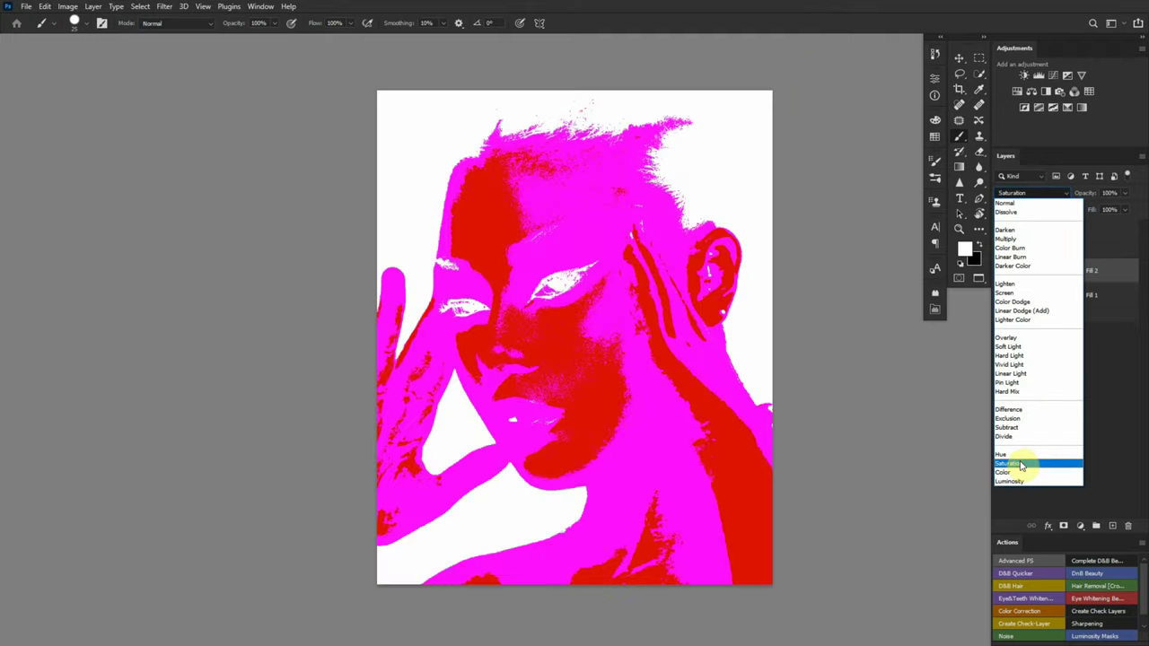
pyautogui.click(1014, 463)
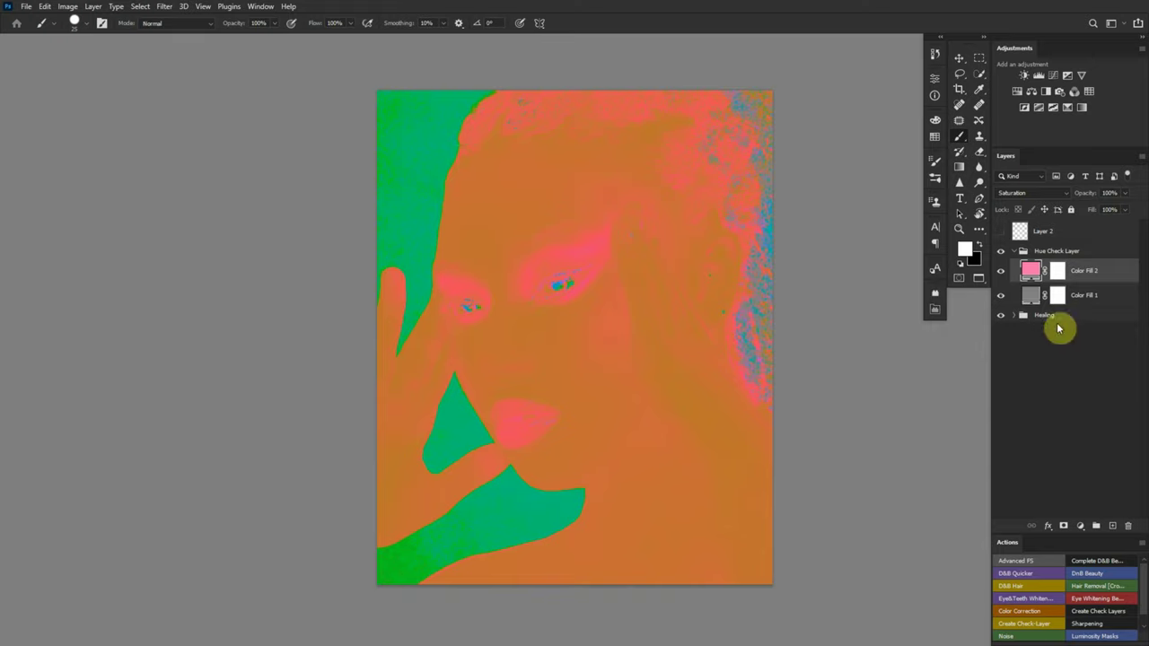
# Step: Add a Curves adjustment above the pink fill in the Hue Check Layer group and bend its RGB curve into steep alternating peaks and valleys
pyautogui.click(1053, 79)
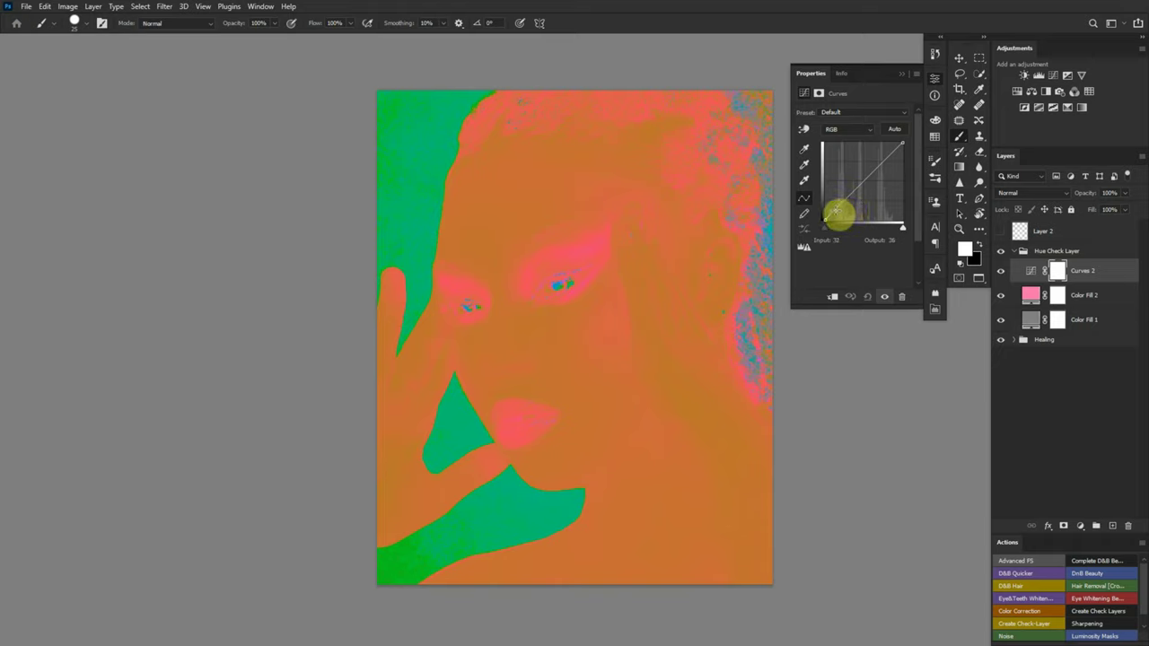
pyautogui.moveTo(835, 211); pyautogui.dragTo(835, 160)
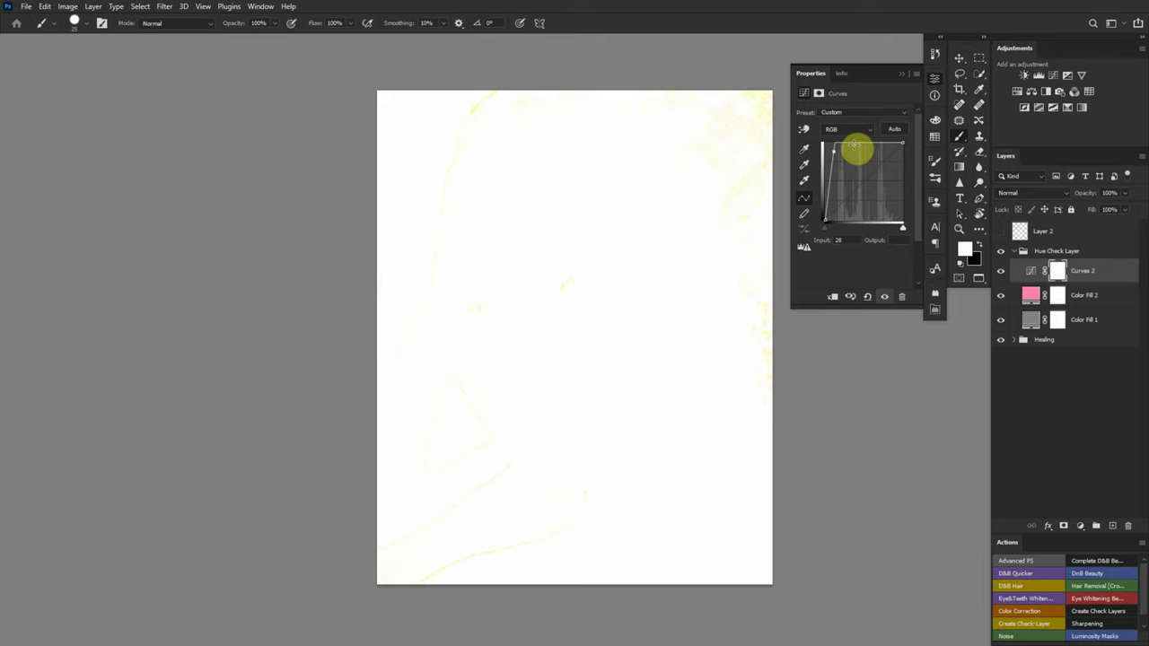
pyautogui.moveTo(855, 148)
pyautogui.mouseDown()
pyautogui.moveTo(854, 209)
pyautogui.moveTo(875, 158)
pyautogui.mouseUp()
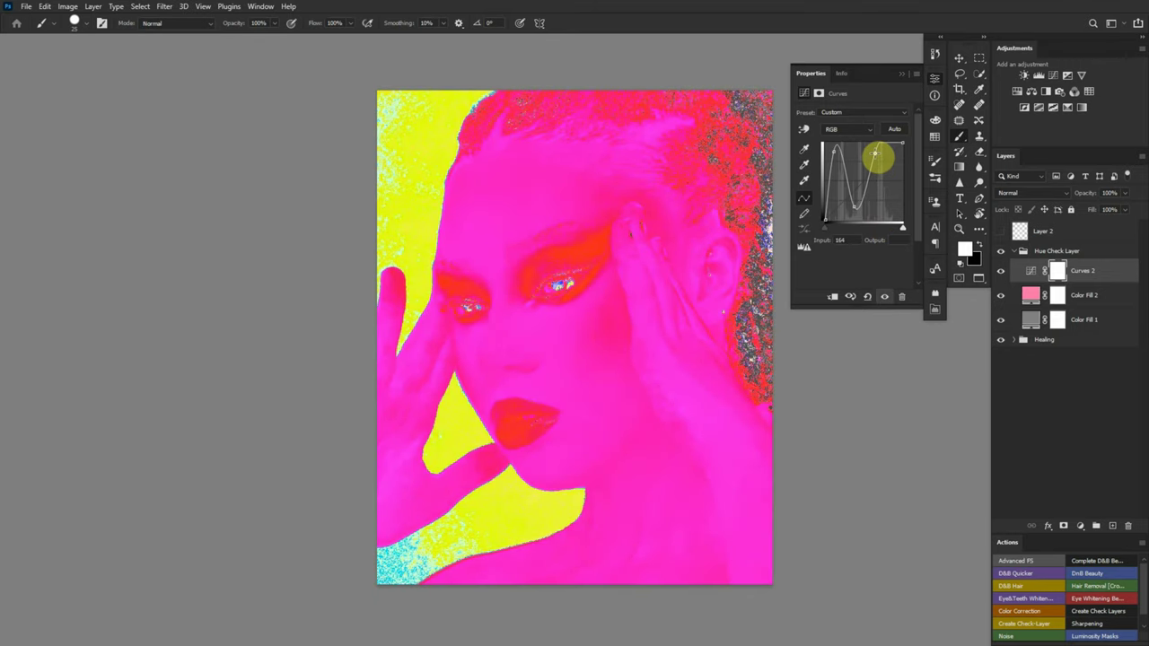
pyautogui.moveTo(895, 143); pyautogui.dragTo(891, 202)
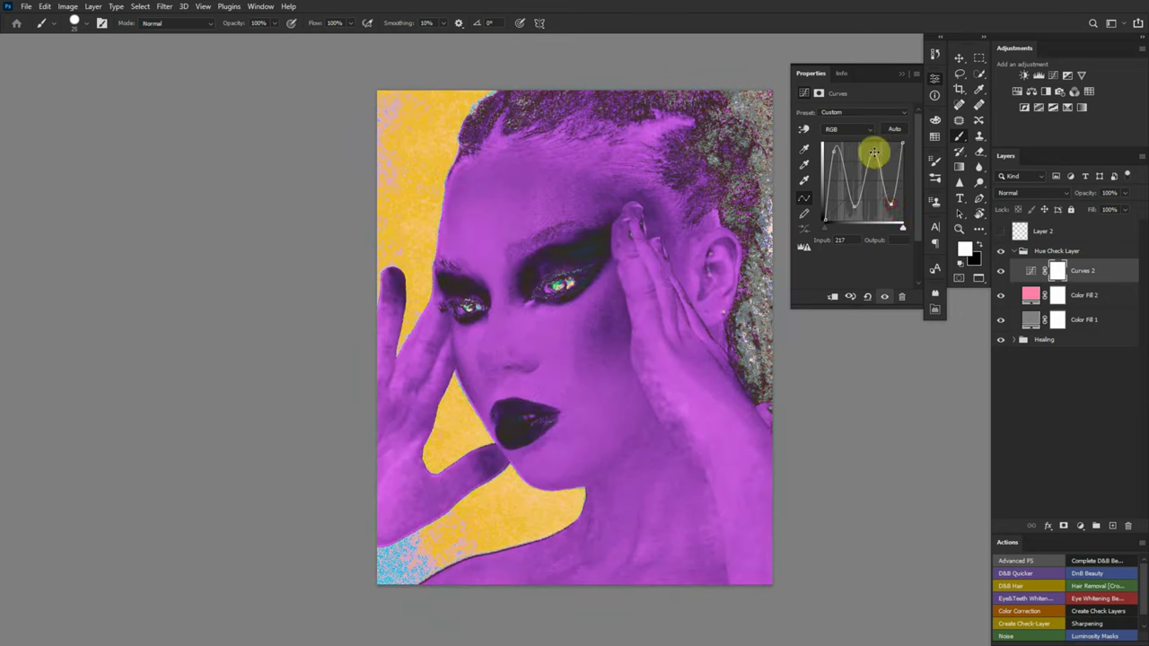
# Step: Refine the solarizing curve's two peaks, lowering the white end point to their level and raising the black end point to the valleys
pyautogui.click(834, 154)
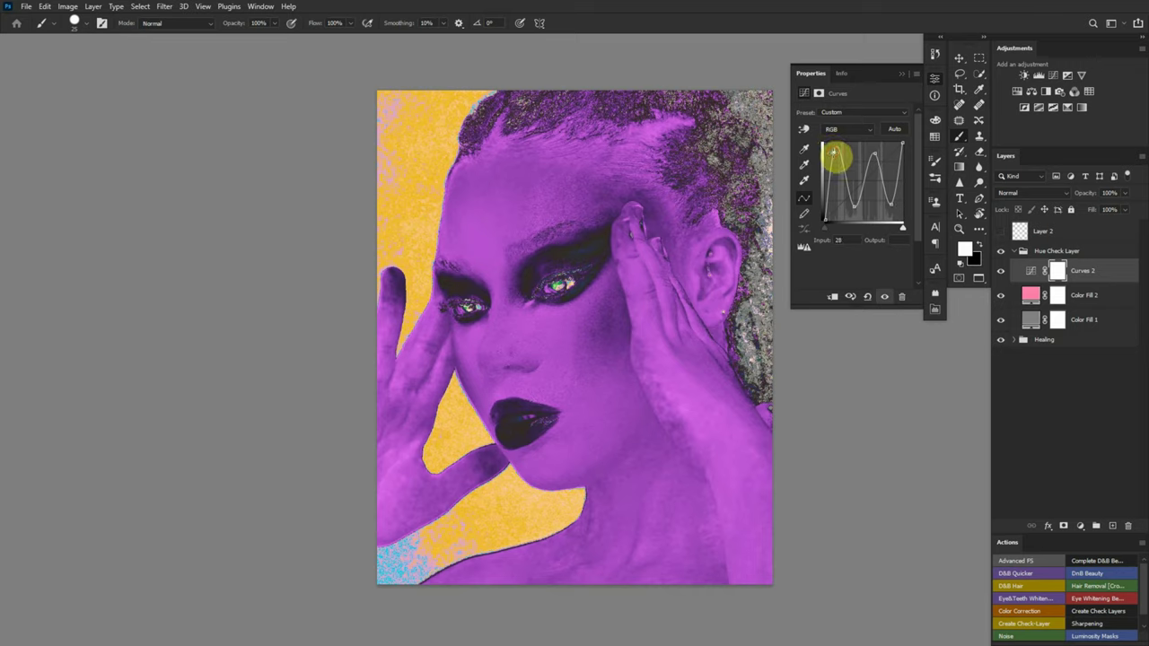
pyautogui.click(874, 154)
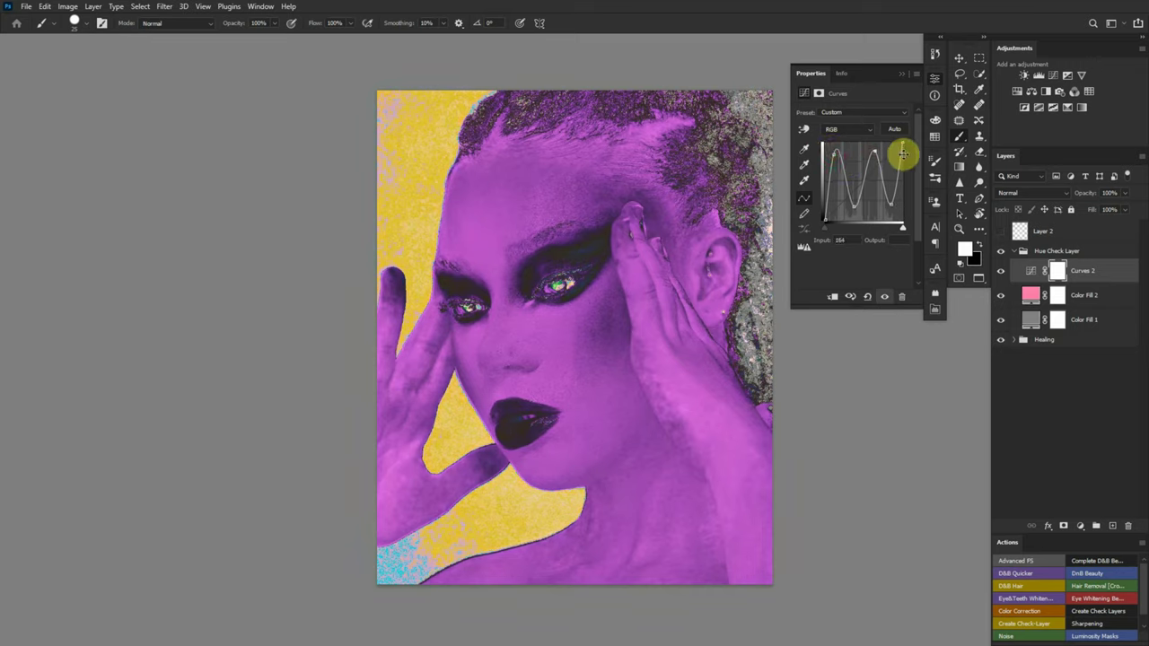
pyautogui.click(903, 145)
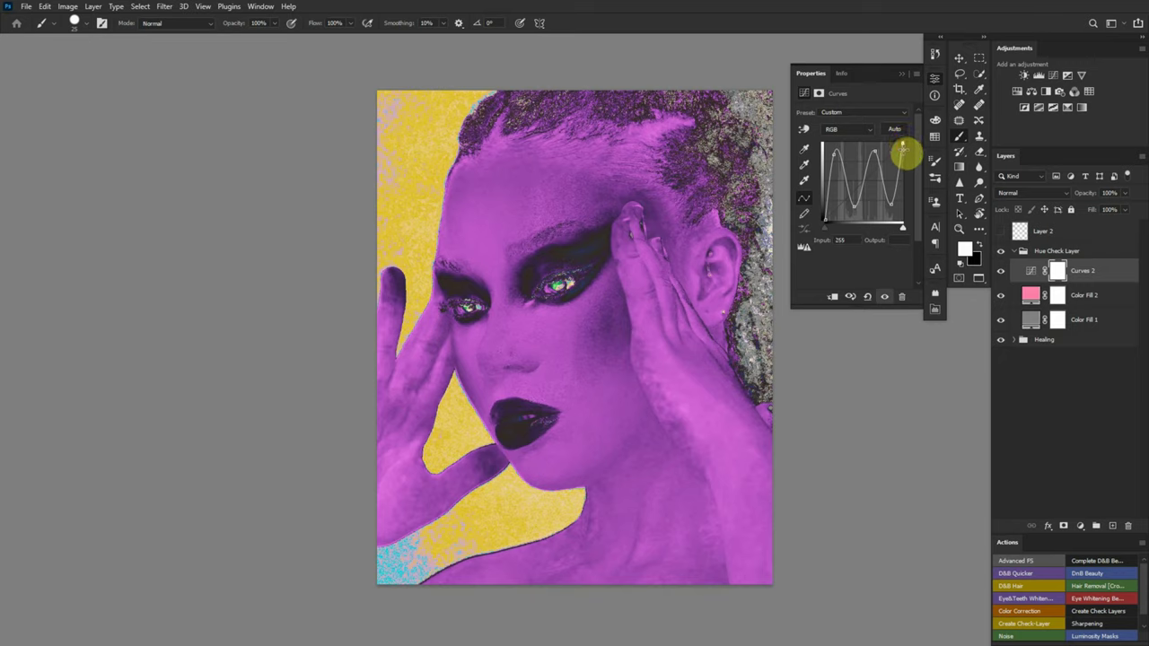
pyautogui.click(824, 220)
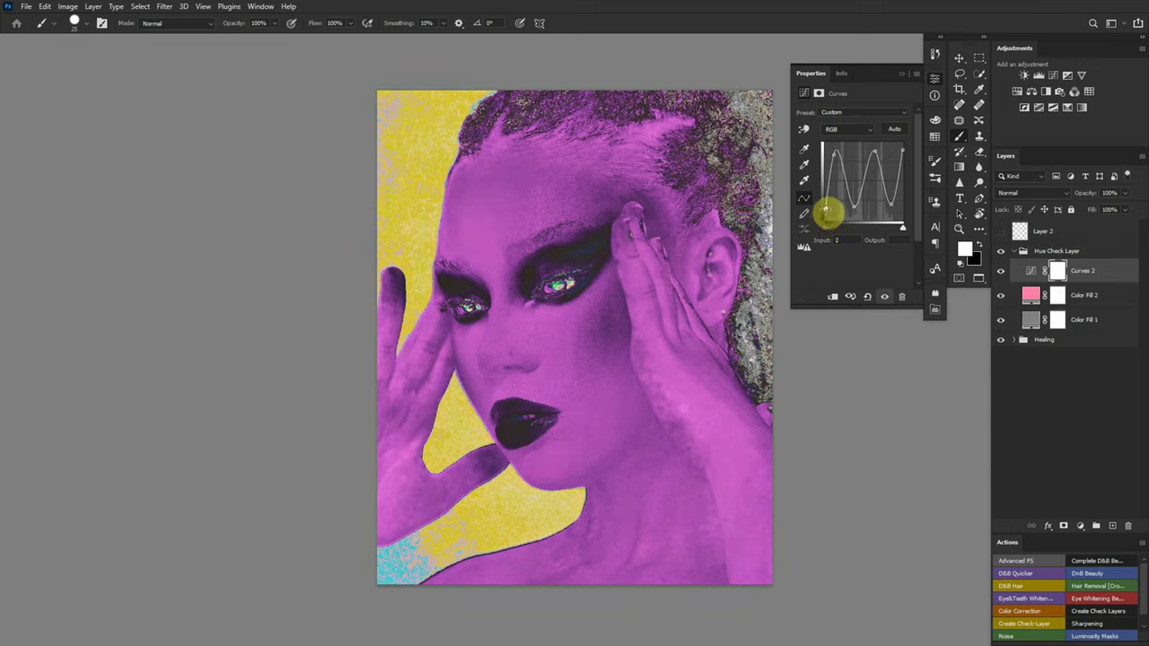
# Step: Rename the Curves 2 layer as Solari
pyautogui.click(1091, 279)
pyautogui.doubleClick(1091, 280)
pyautogui.write('Solari')
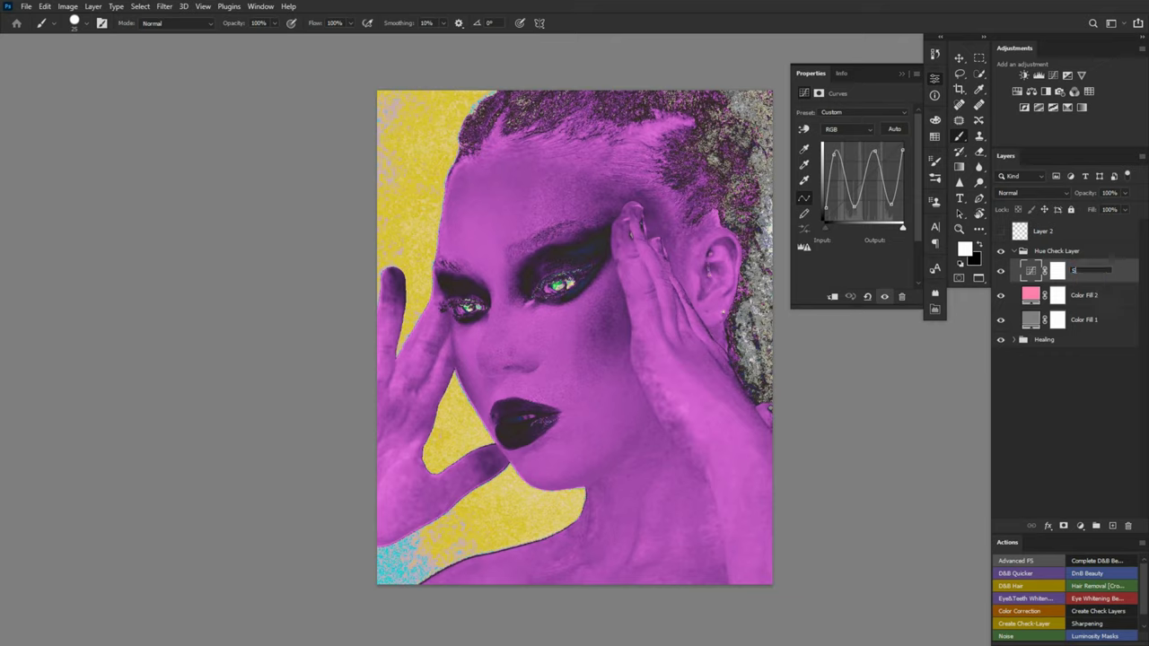
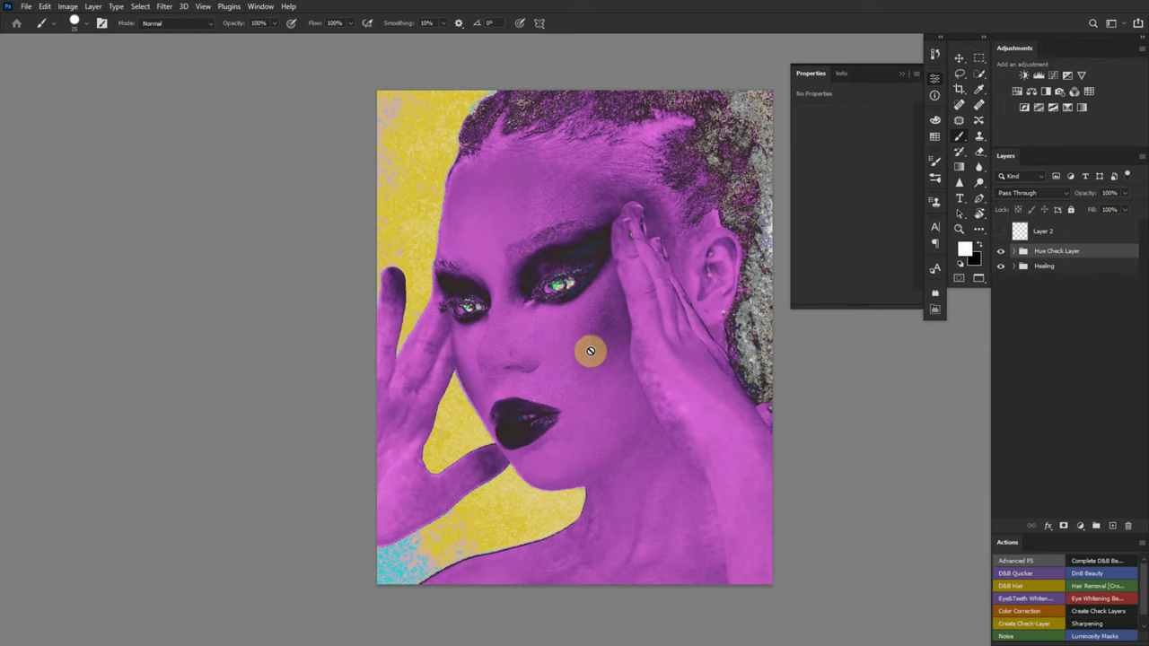
# Step: Examine the hue differences across the forehead, eyes, cheeks, lips and hands with the hue check applied
pyautogui.keyDown('ctrl'); pyautogui.click(538, 209); pyautogui.keyUp('ctrl')
pyautogui.keyDown('ctrl'); pyautogui.click(539, 208); pyautogui.keyUp('ctrl')
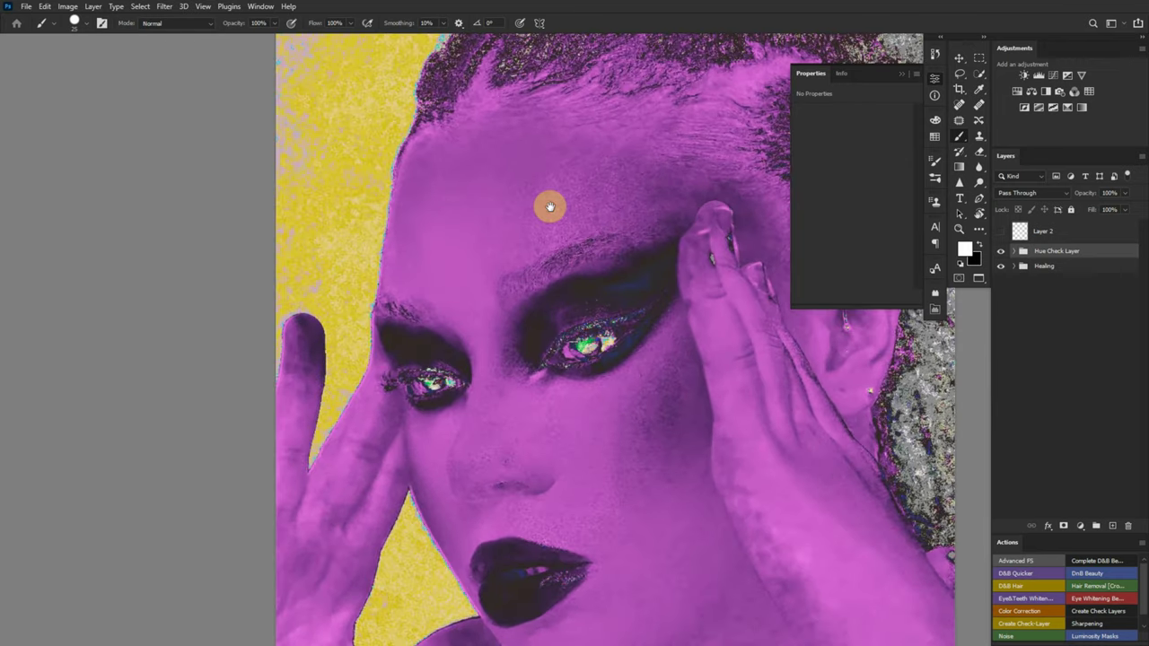
pyautogui.keyDown('alt'); pyautogui.click(626, 295); pyautogui.keyUp('alt')
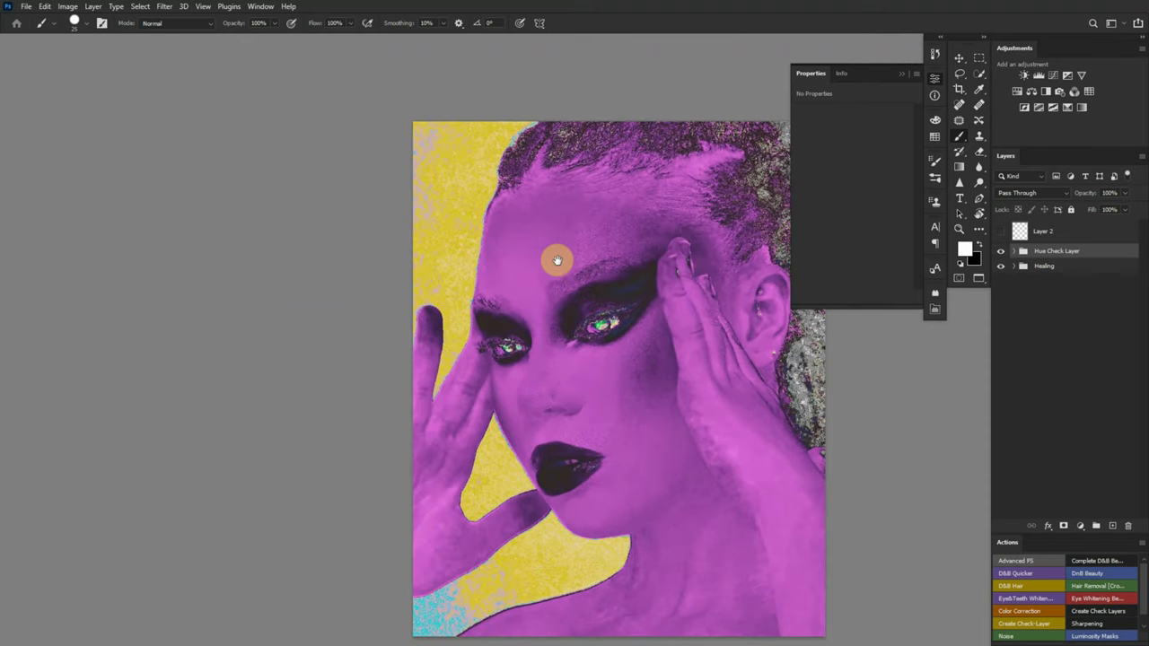
pyautogui.scroll(-2, 557, 261)
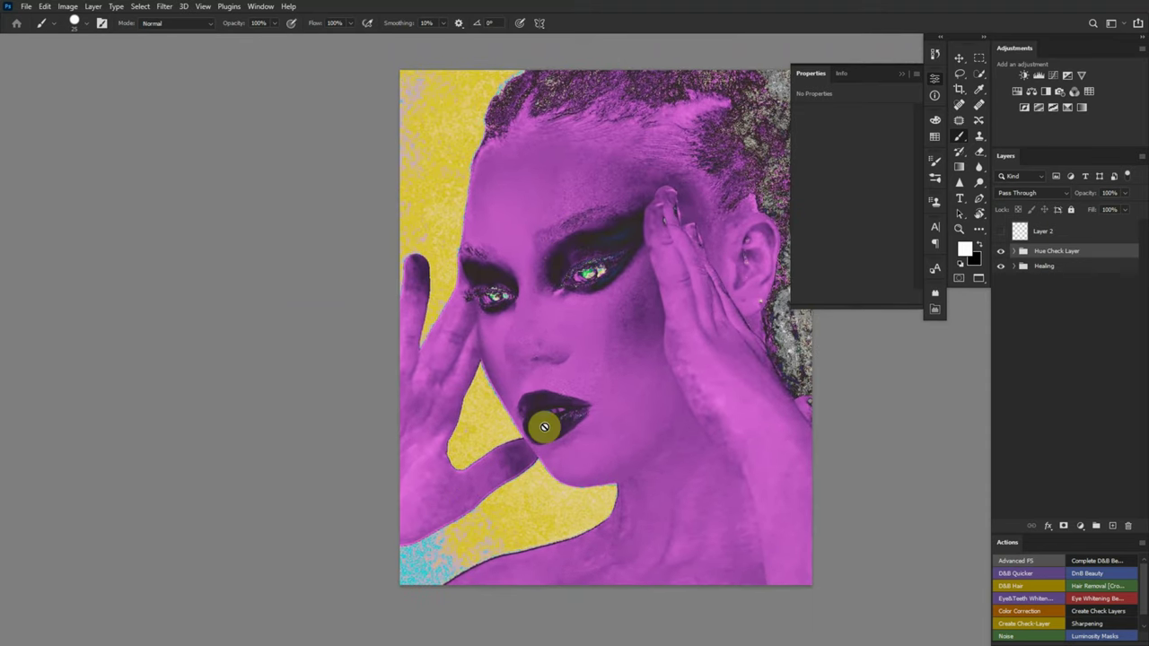
pyautogui.moveTo(503, 225)
pyautogui.mouseDown()
pyautogui.moveTo(495, 213)
pyautogui.moveTo(506, 206)
pyautogui.moveTo(523, 261)
pyautogui.moveTo(527, 219)
pyautogui.moveTo(538, 213)
pyautogui.mouseUp()
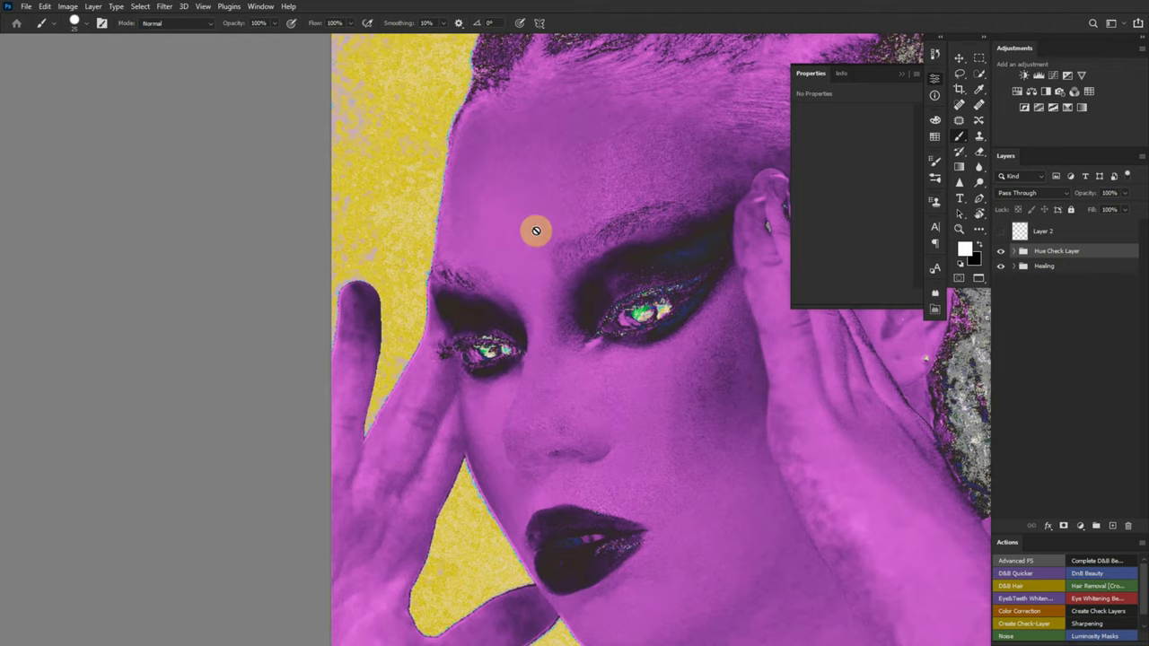
pyautogui.moveTo(533, 272)
pyautogui.mouseDown()
pyautogui.moveTo(546, 215)
pyautogui.moveTo(472, 153)
pyautogui.moveTo(464, 174)
pyautogui.moveTo(572, 115)
pyautogui.moveTo(601, 249)
pyautogui.moveTo(488, 174)
pyautogui.moveTo(605, 261)
pyautogui.moveTo(612, 297)
pyautogui.mouseUp()
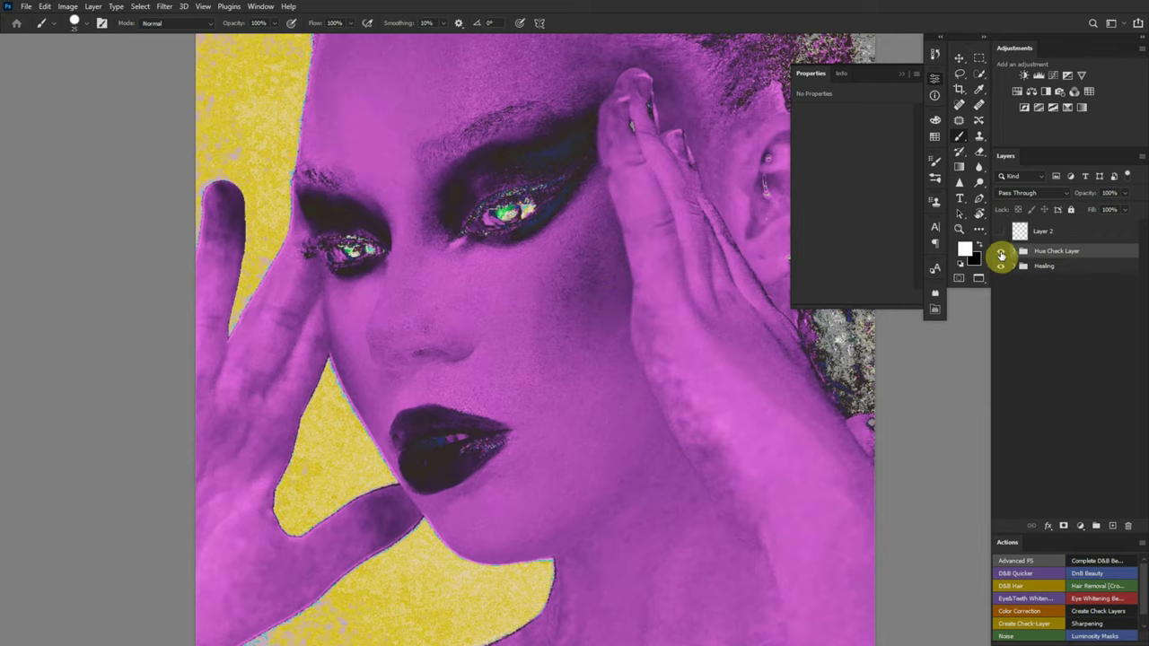
# Step: Compare the forehead, cheek and chin with the hue check by hiding the Hue Check Layer group and showing it again
pyautogui.click(1001, 258)
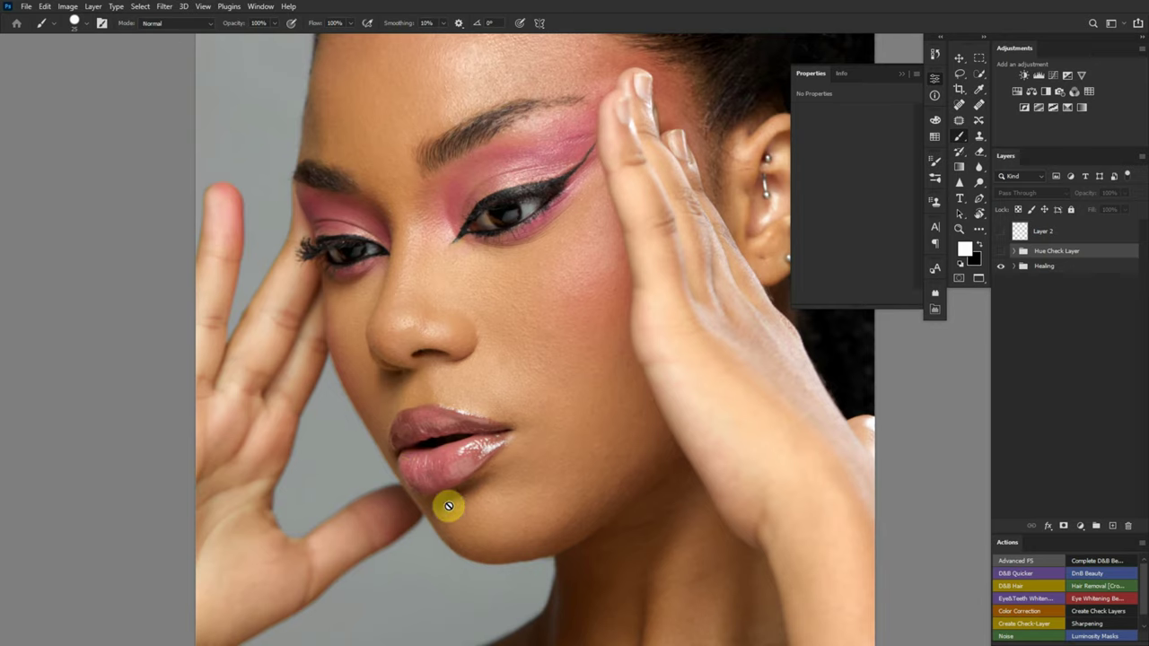
pyautogui.moveTo(509, 243); pyautogui.dragTo(495, 434)
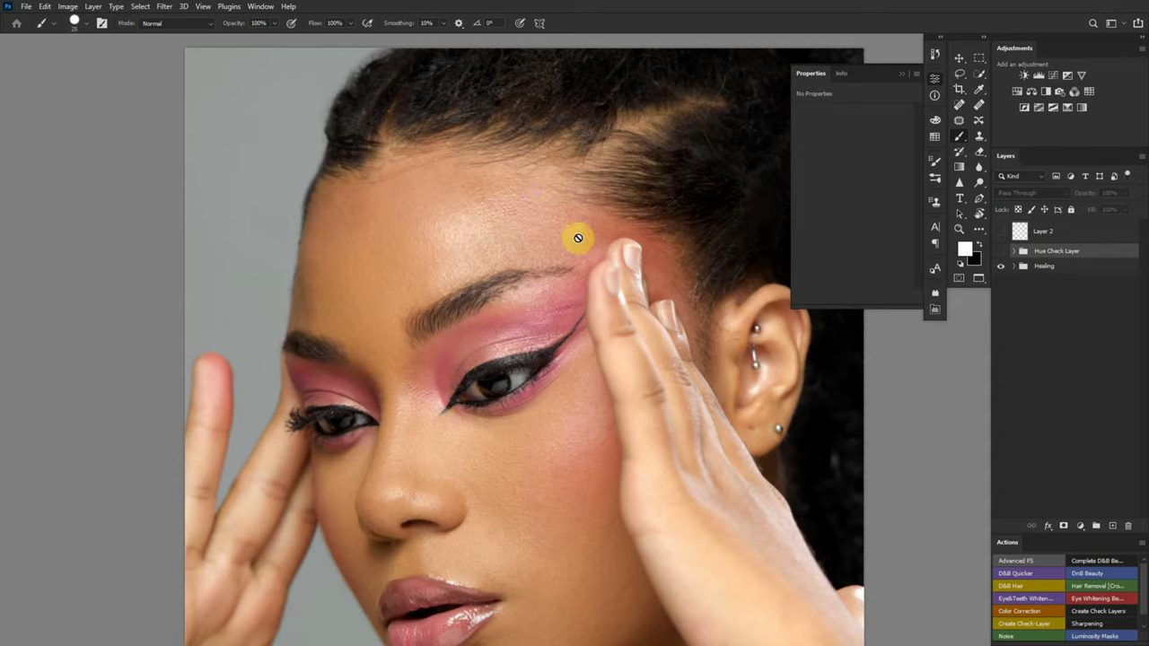
pyautogui.scroll(-3, 485, 270)
pyautogui.moveTo(522, 296); pyautogui.dragTo(489, 248)
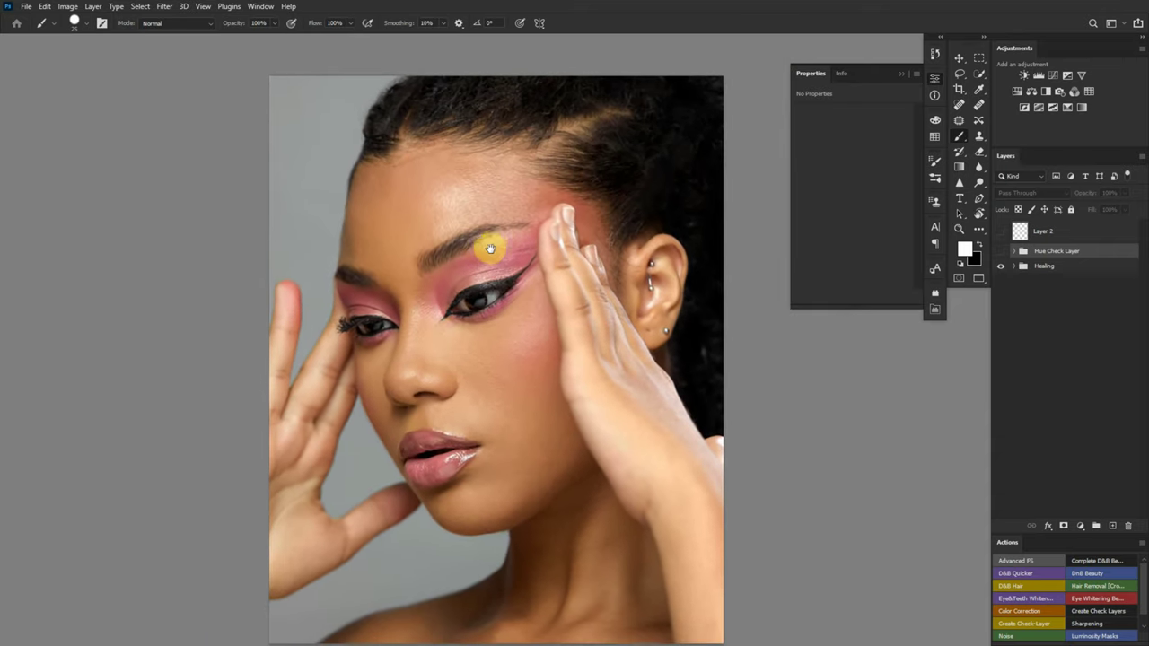
pyautogui.click(1001, 254)
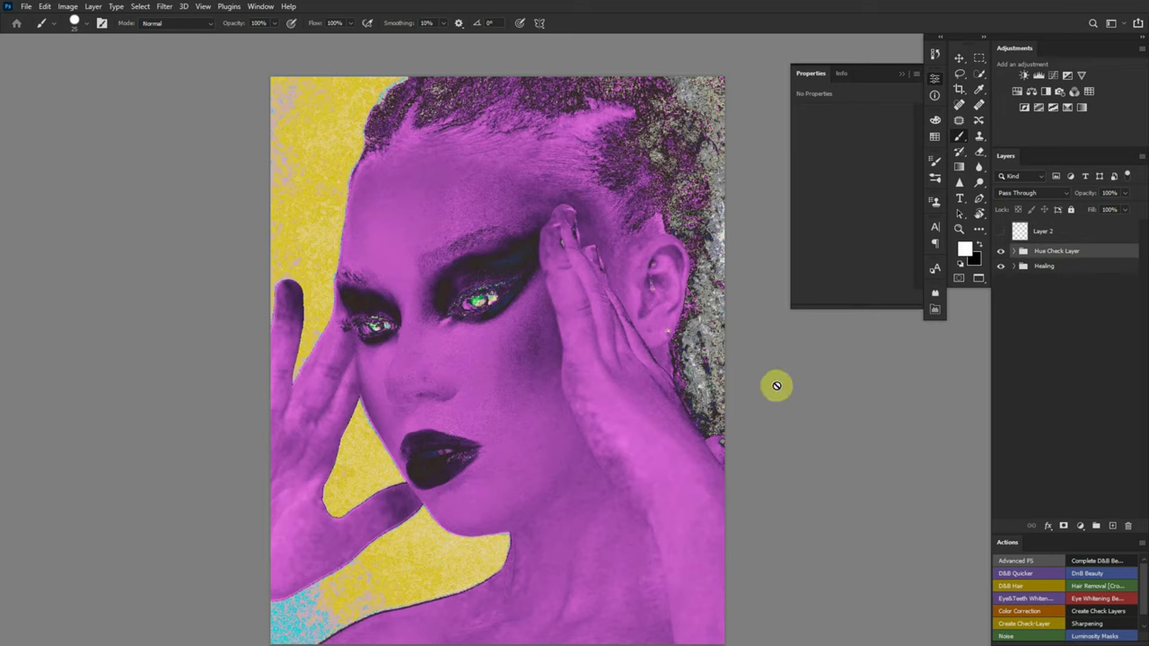
# Step: Move the Hue Check Layer group above Layer 2 and add a Hue/Saturation adjustment layer between them
pyautogui.moveTo(1042, 261); pyautogui.dragTo(1031, 226)
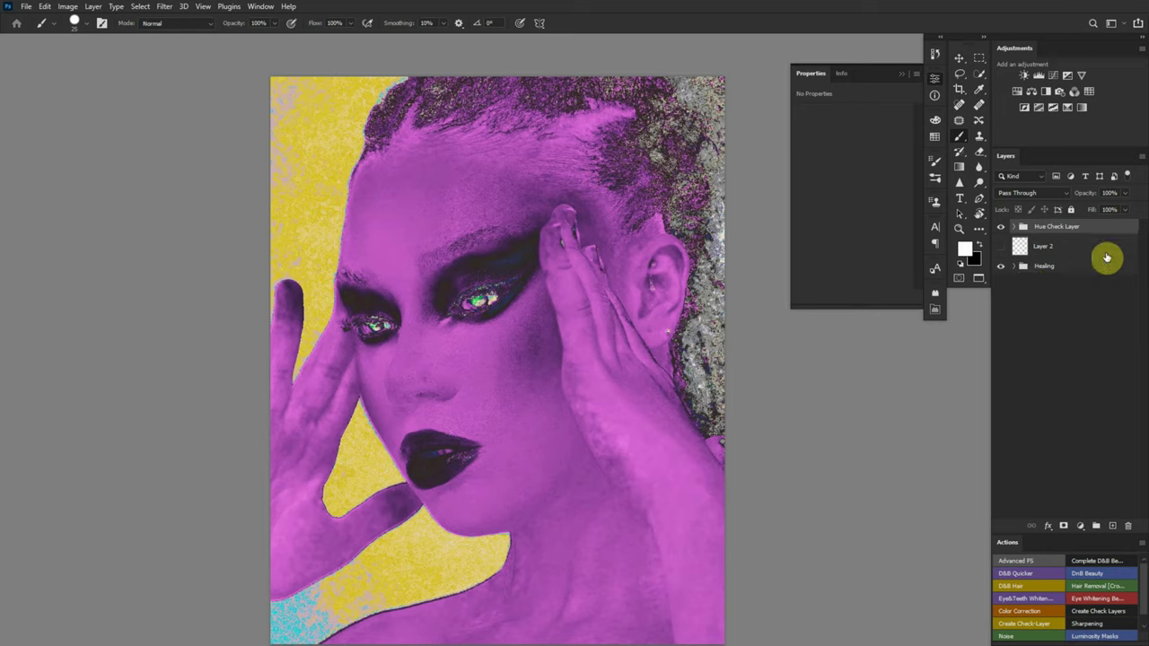
pyautogui.click(1052, 246)
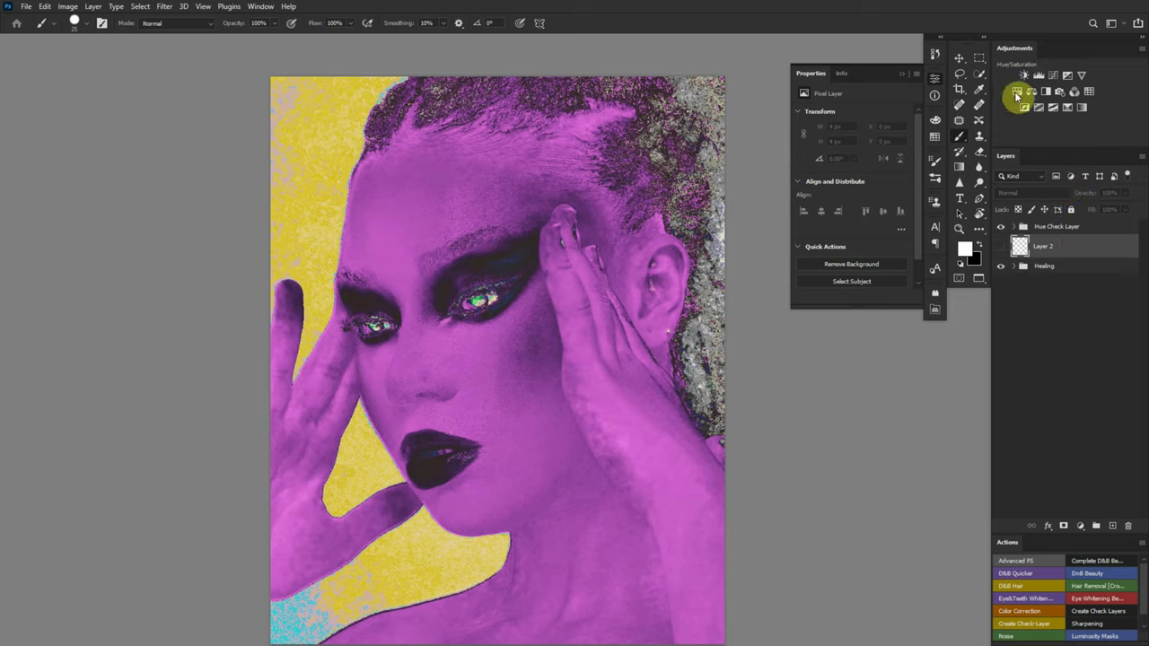
pyautogui.click(1017, 93)
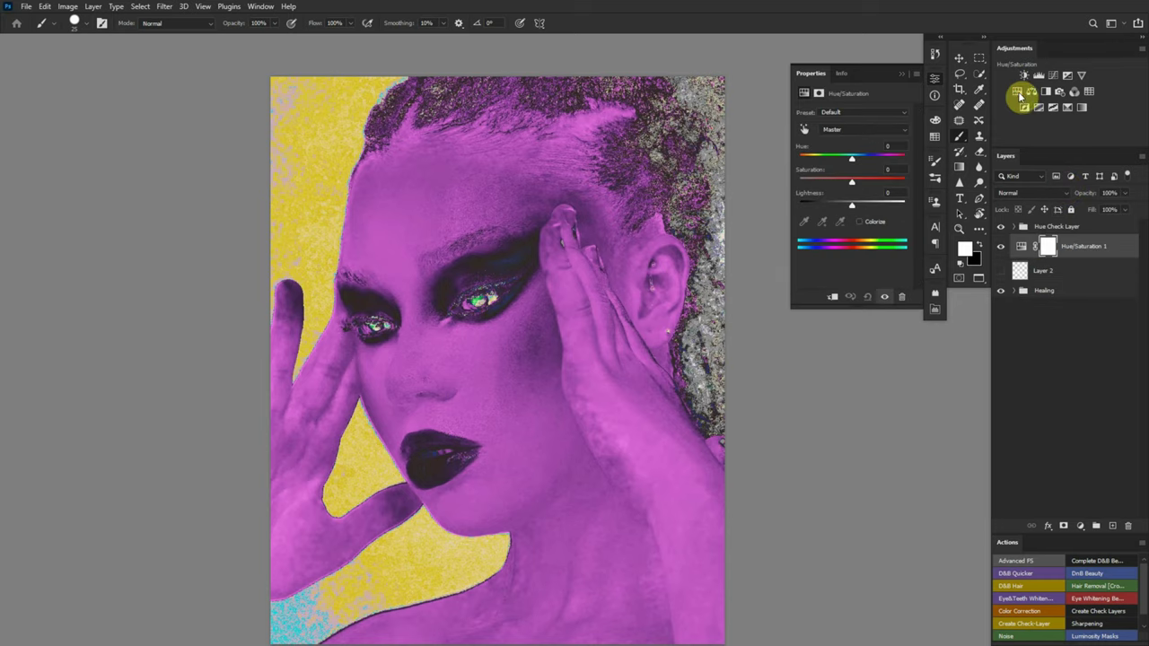
# Step: Hide the Hue Check Layer group and review the outlined face and neck areas by temporarily showing Layer 2
pyautogui.click(1001, 271)
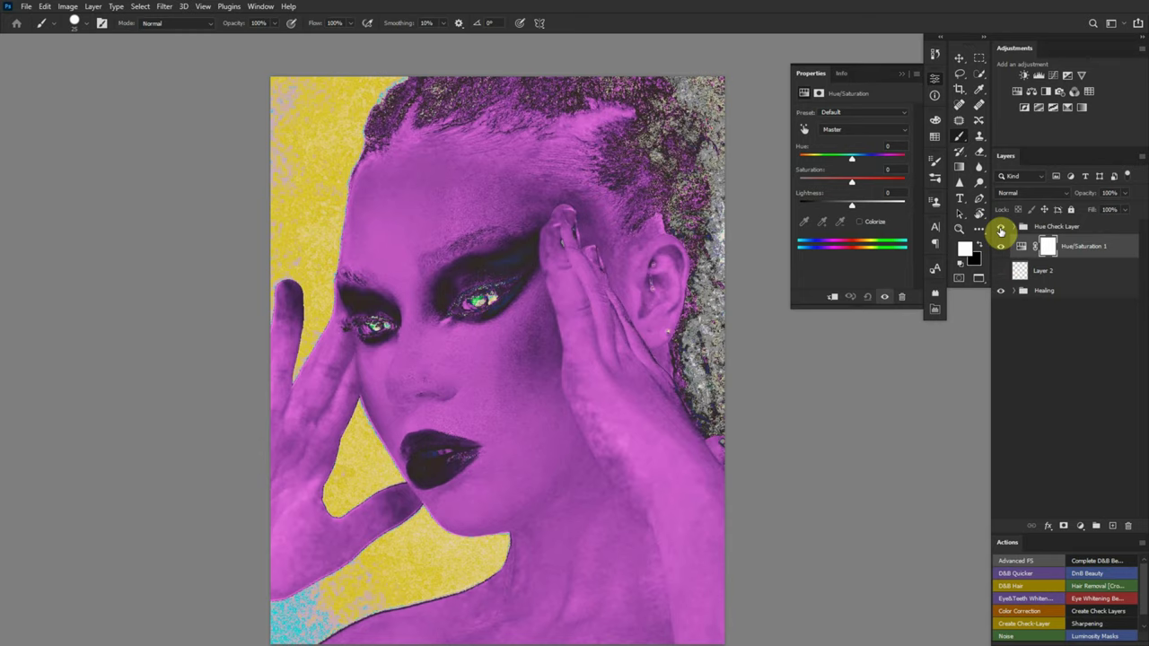
pyautogui.click(1001, 227)
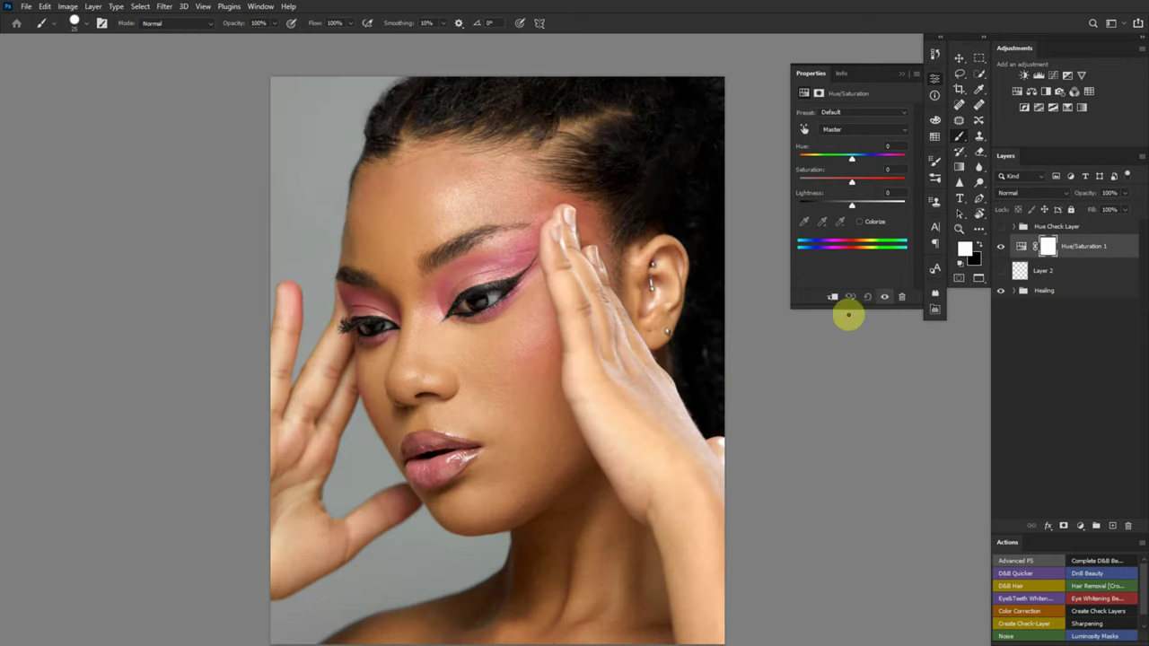
pyautogui.scroll(-2, 622, 343)
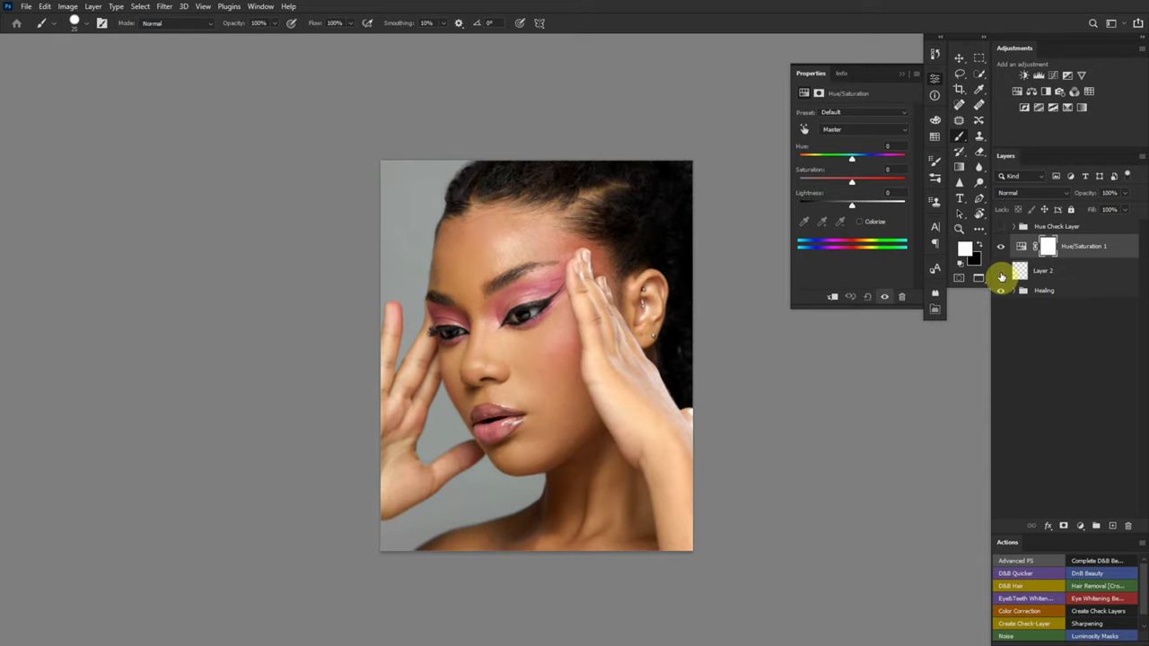
pyautogui.click(1001, 273)
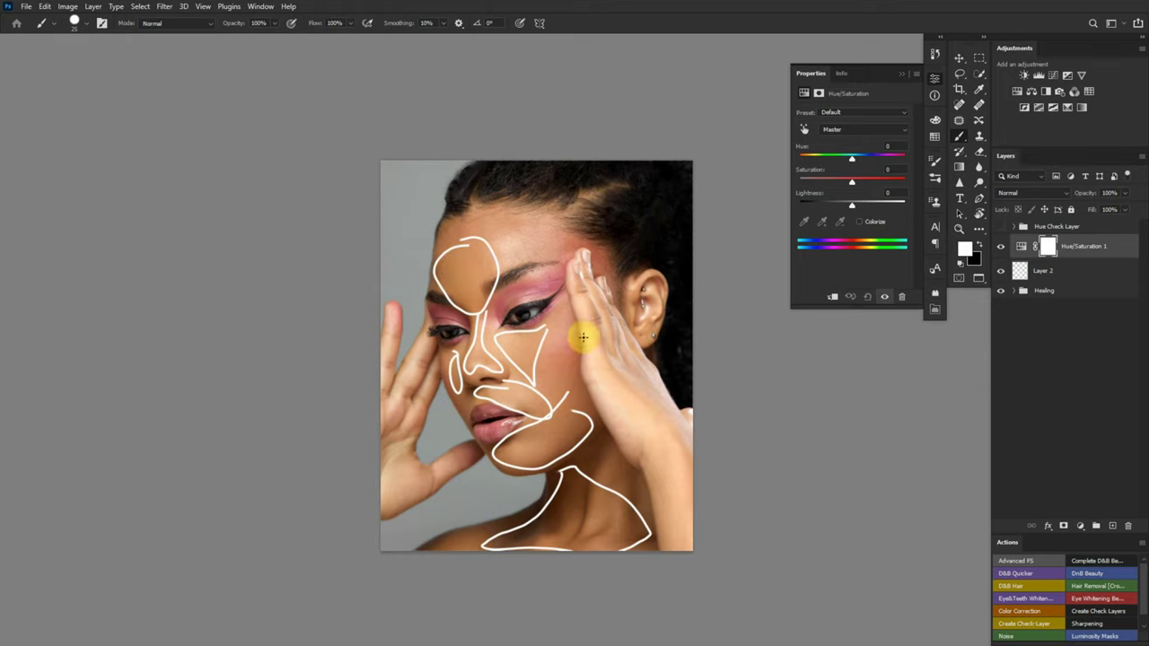
pyautogui.click(1002, 247)
pyautogui.click(1001, 247)
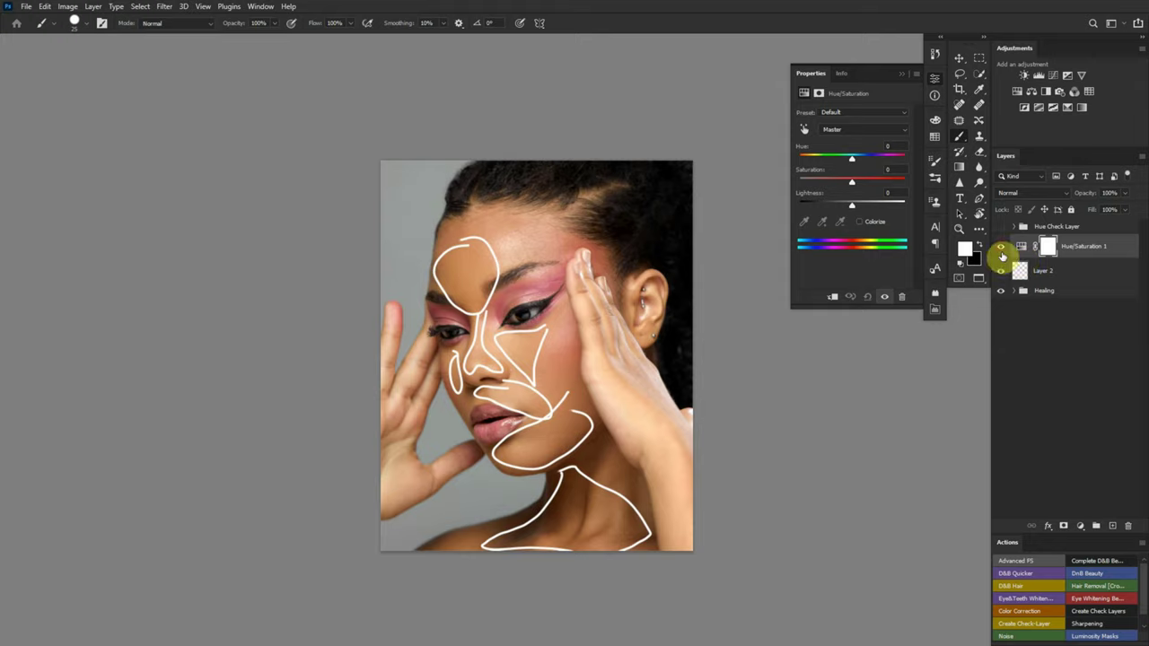
pyautogui.click(1002, 270)
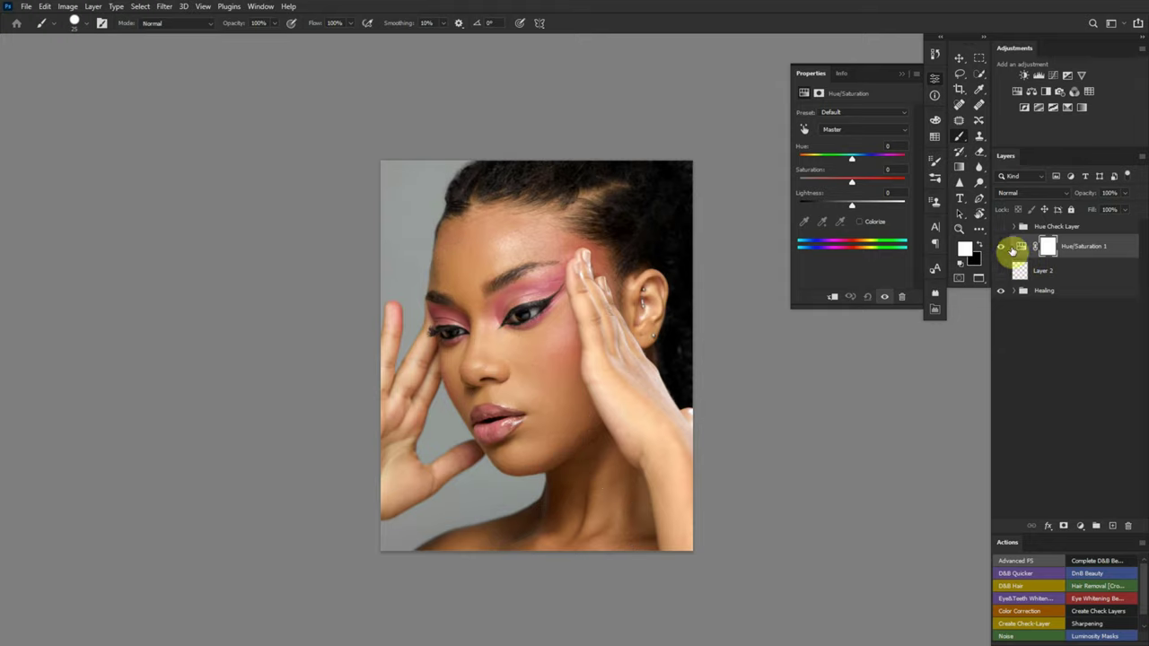
# Step: Sample the forehead skin with the Hue/Saturation on-image adjustment tool to target the Yellows range
pyautogui.click(806, 130)
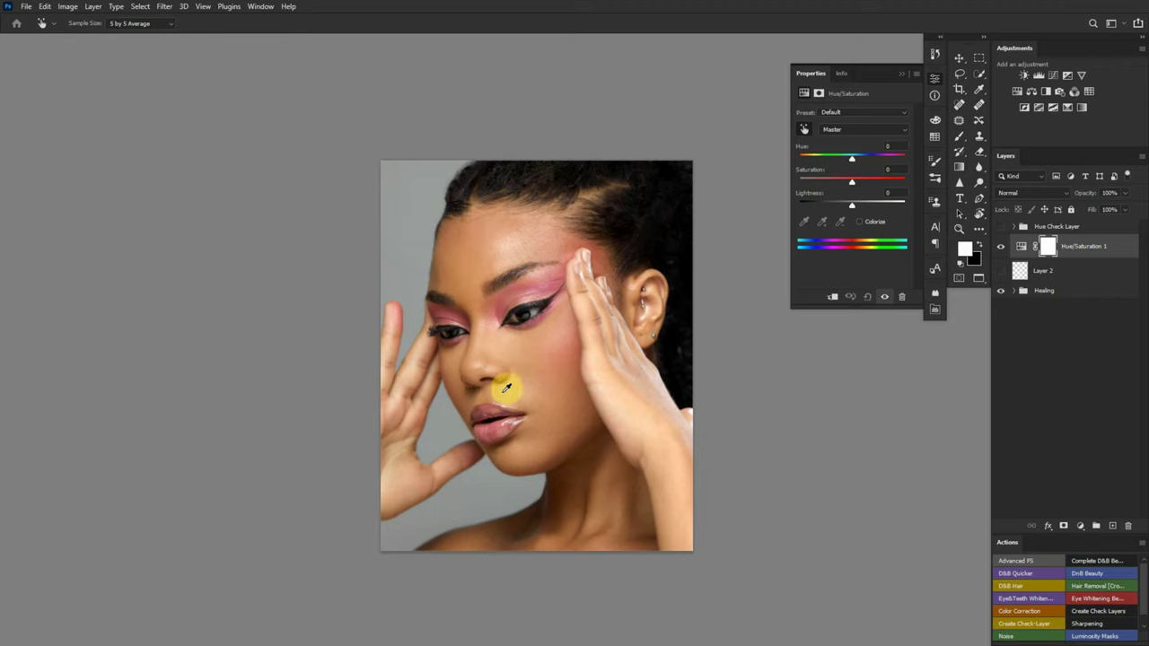
pyautogui.keyDown('ctrl'); pyautogui.click(498, 352); pyautogui.keyUp('ctrl')
pyautogui.moveTo(509, 308); pyautogui.dragTo(510, 261)
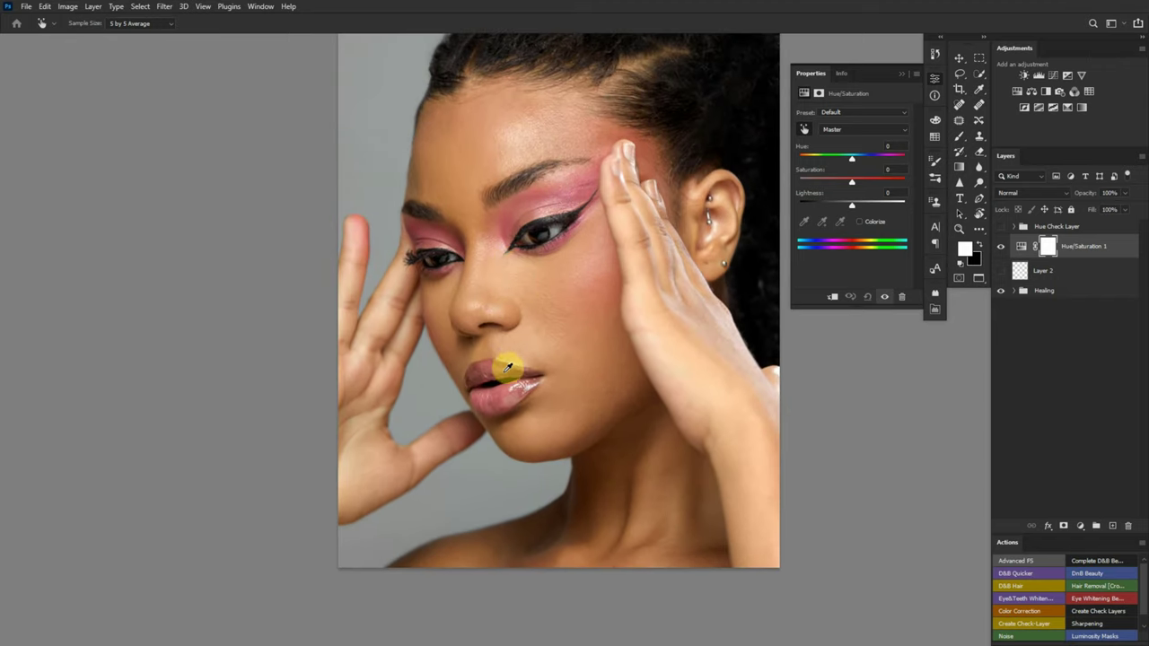
pyautogui.keyDown('ctrl'); pyautogui.click(500, 185); pyautogui.keyUp('ctrl')
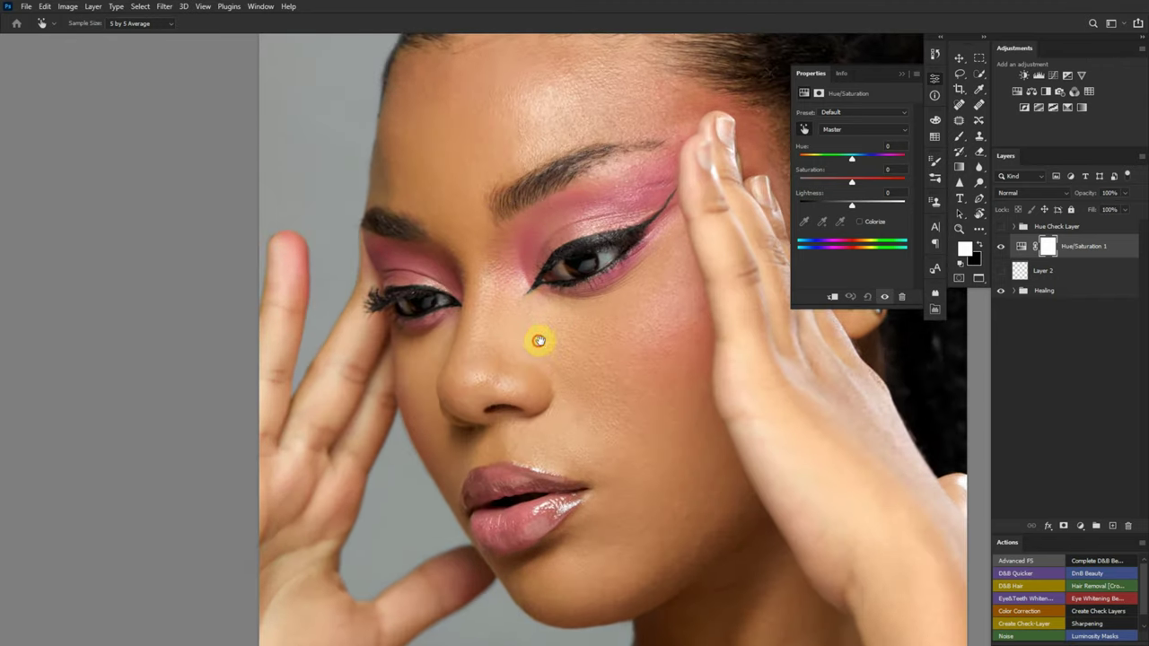
pyautogui.moveTo(539, 339); pyautogui.dragTo(548, 299)
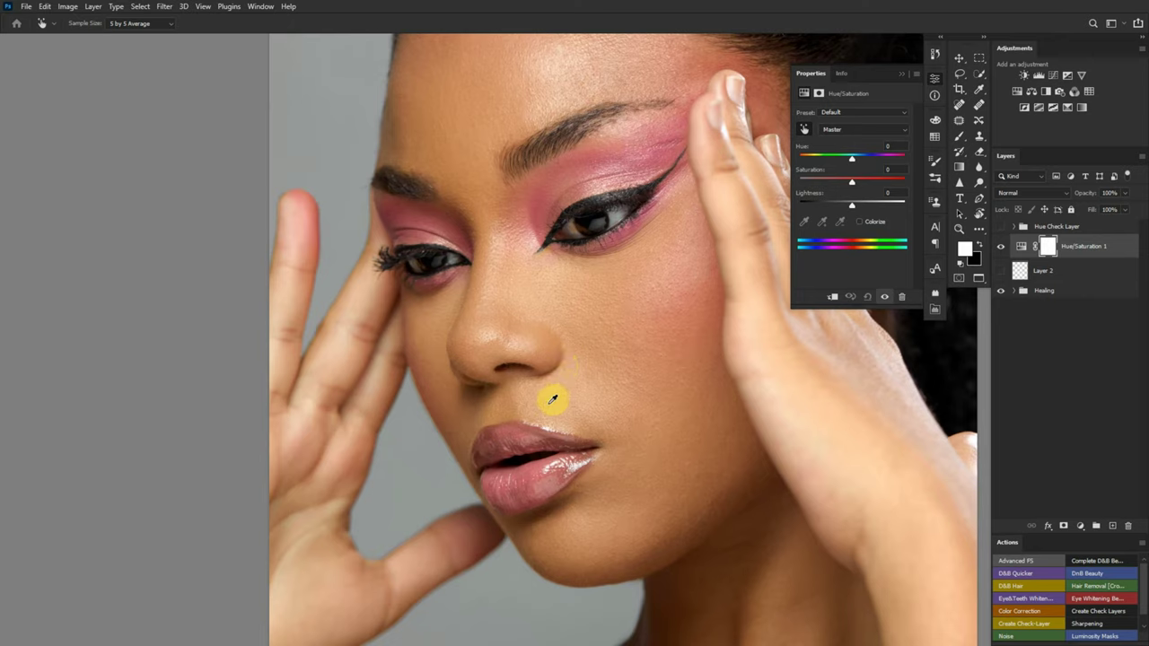
pyautogui.click(471, 136)
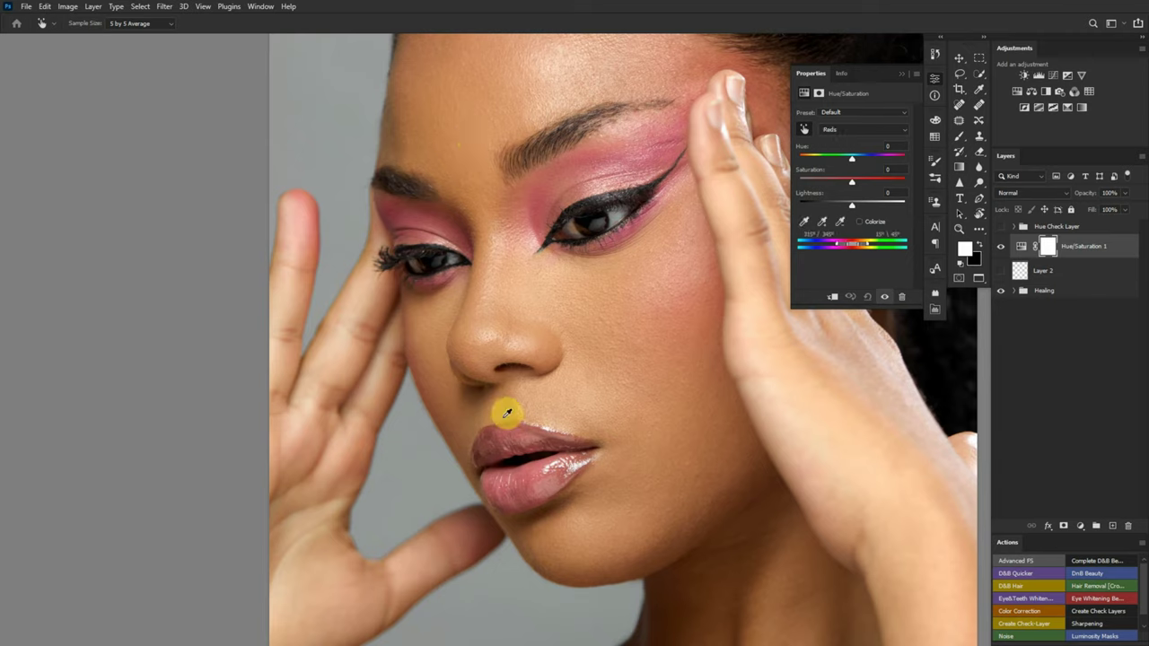
pyautogui.click(448, 125)
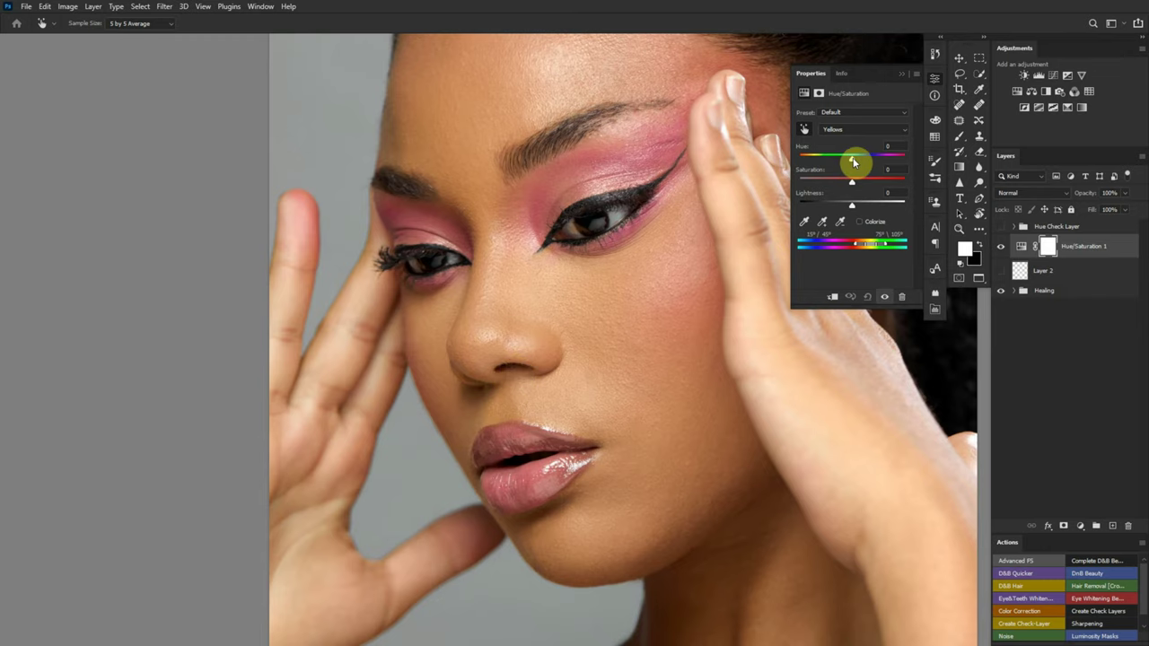
# Step: Exaggerate the targeted Yellows range by setting its hue to +180 and its saturation to +100
pyautogui.moveTo(854, 163); pyautogui.dragTo(949, 167)
pyautogui.moveTo(852, 182); pyautogui.dragTo(939, 180)
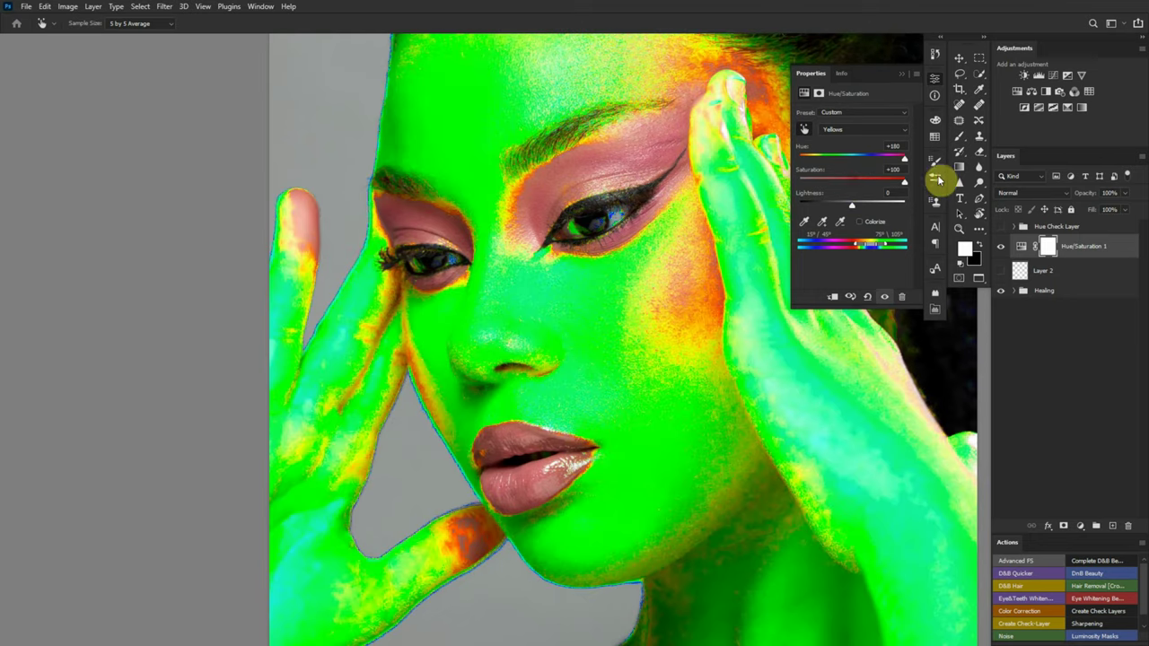
# Step: Narrow and shift the targeted Yellows color range to 25°/41° through 53°\71° so it isolates the uneven skin tones
pyautogui.moveTo(574, 292); pyautogui.dragTo(532, 294)
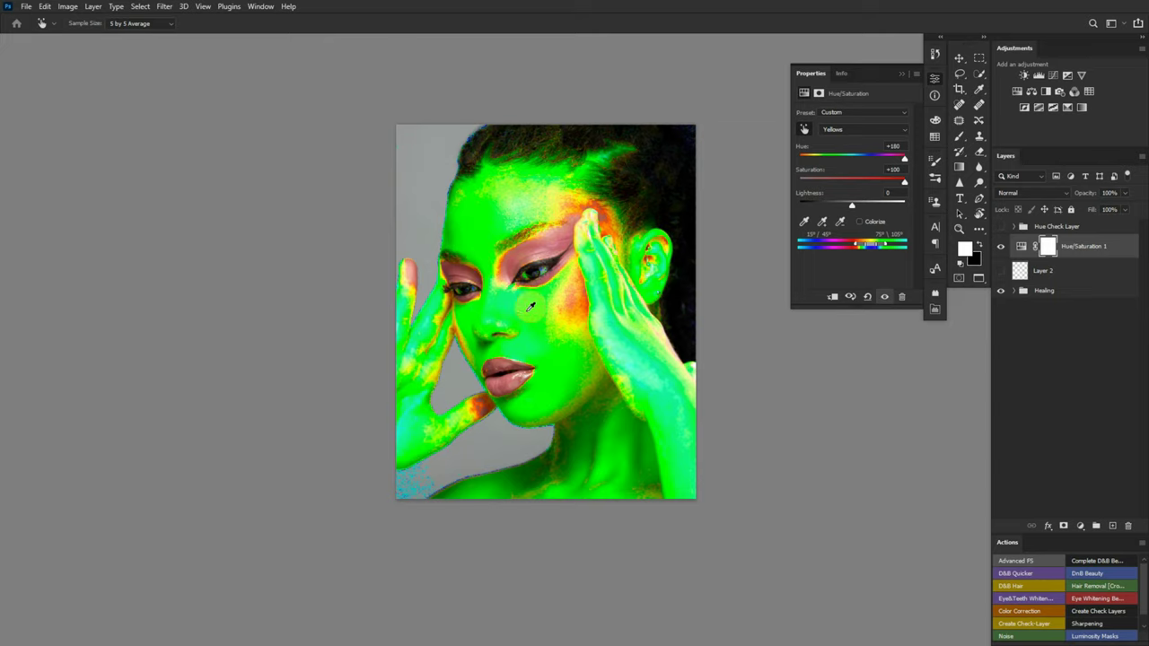
pyautogui.scroll(2, 533, 300)
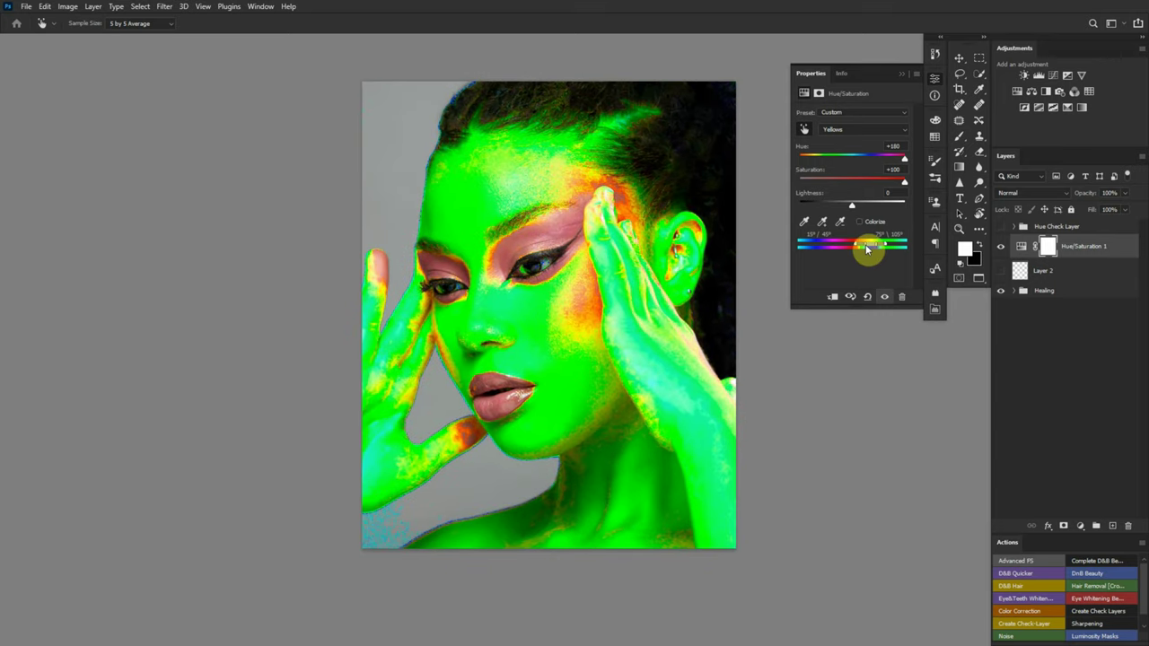
pyautogui.moveTo(866, 250)
pyautogui.mouseDown()
pyautogui.moveTo(884, 249)
pyautogui.moveTo(862, 248)
pyautogui.mouseUp()
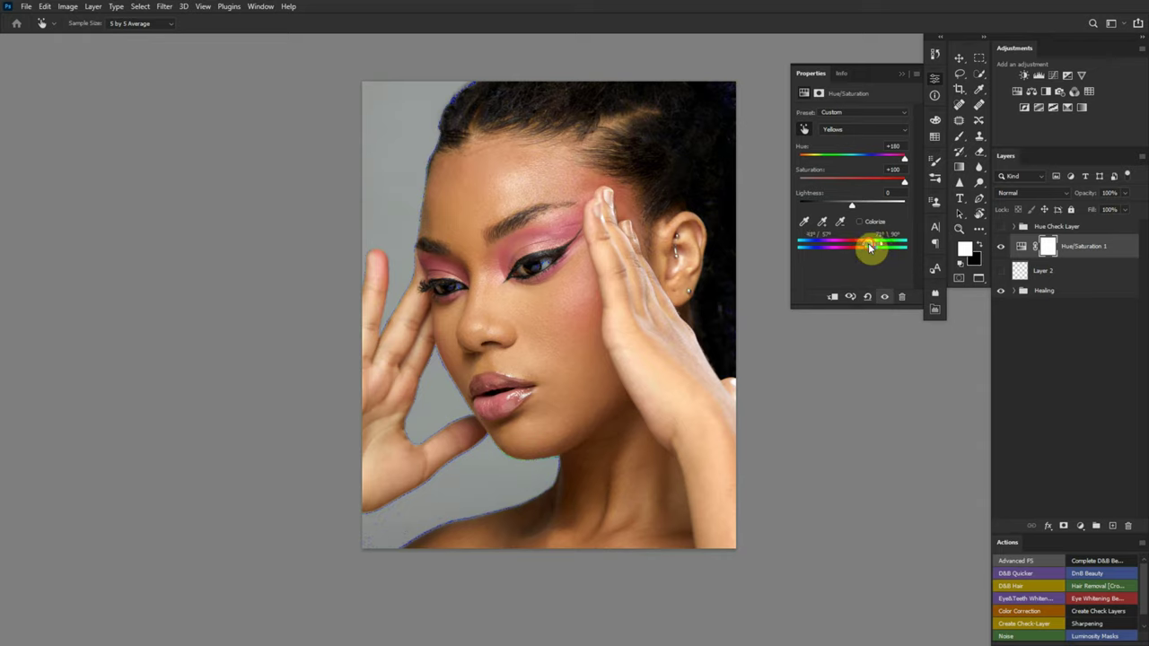
pyautogui.moveTo(872, 249); pyautogui.dragTo(877, 249)
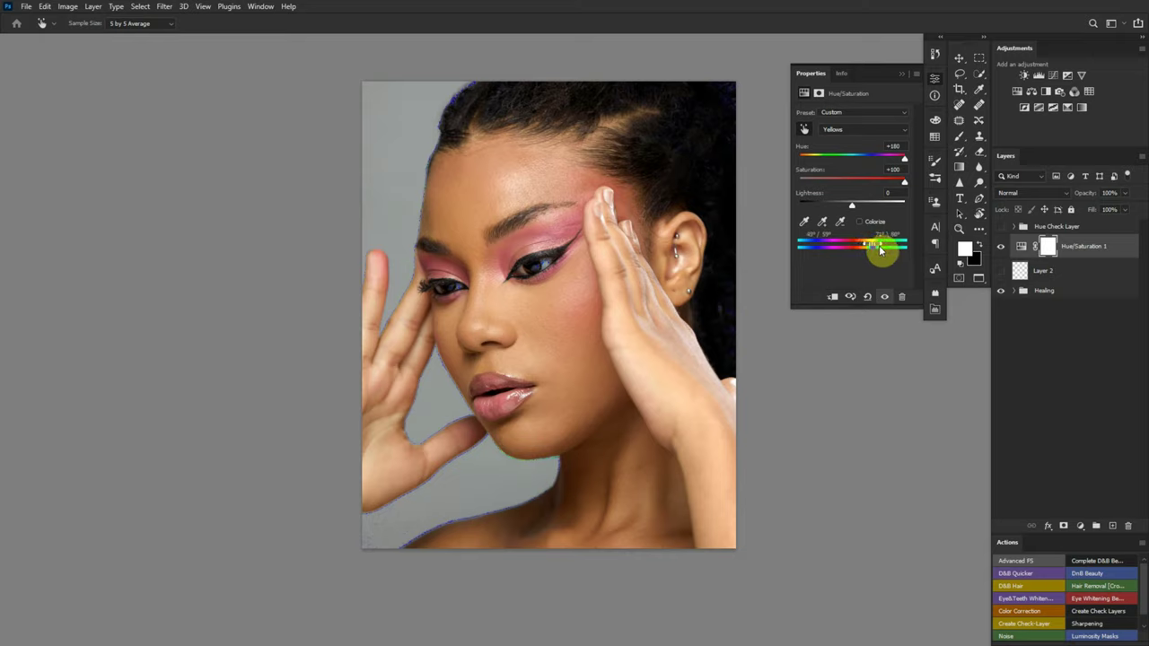
pyautogui.moveTo(880, 252); pyautogui.dragTo(850, 252)
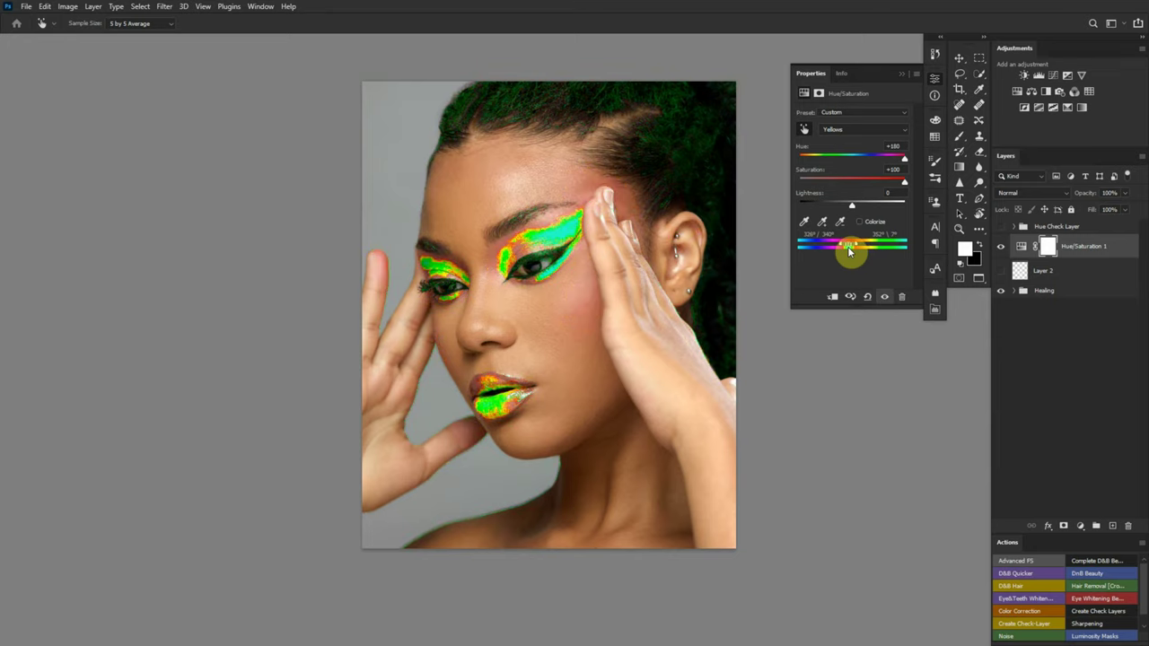
pyautogui.moveTo(849, 251); pyautogui.dragTo(874, 247)
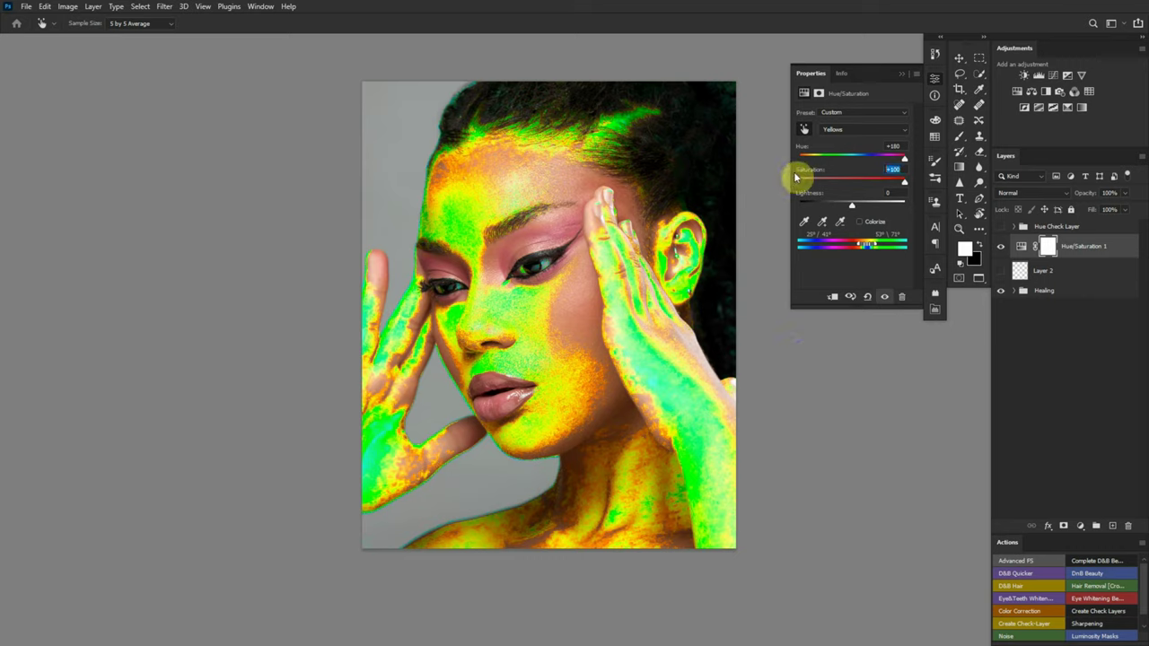
# Step: Reset the Yellows saturation and hue to 0
pyautogui.click(894, 169)
pyautogui.write('0')
pyautogui.press('Return')
pyautogui.click(897, 146)
pyautogui.write('0')
pyautogui.press('Return')
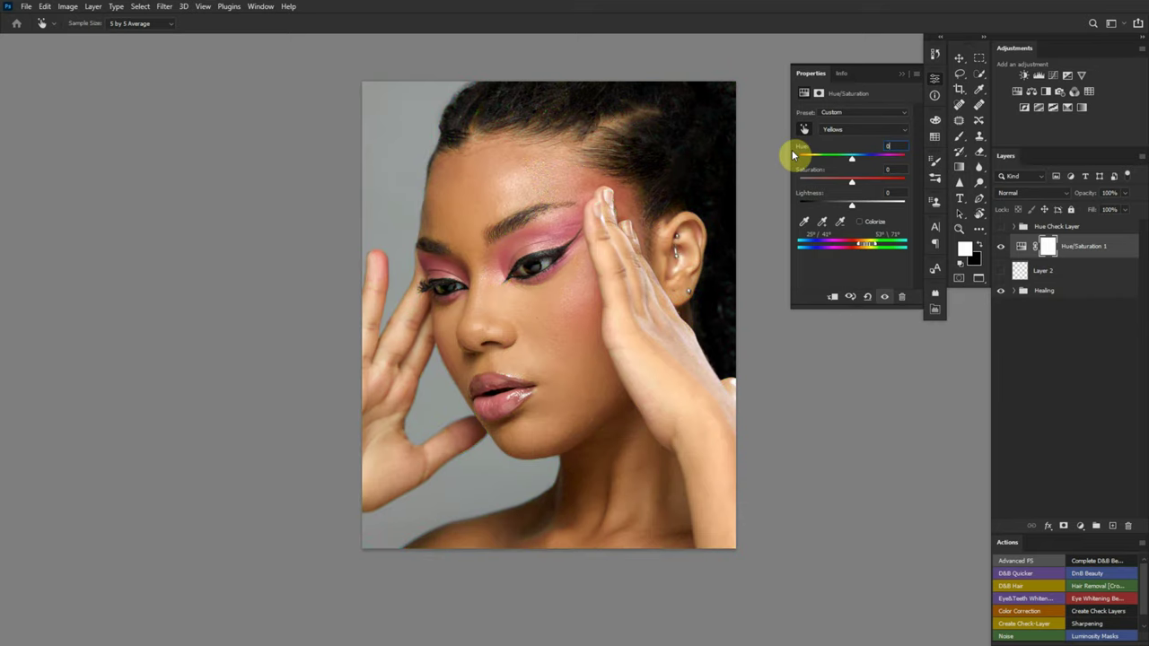
# Step: Show the Hue Check Layer group and set the Yellows hue to -14 to even out the skin
pyautogui.click(1002, 226)
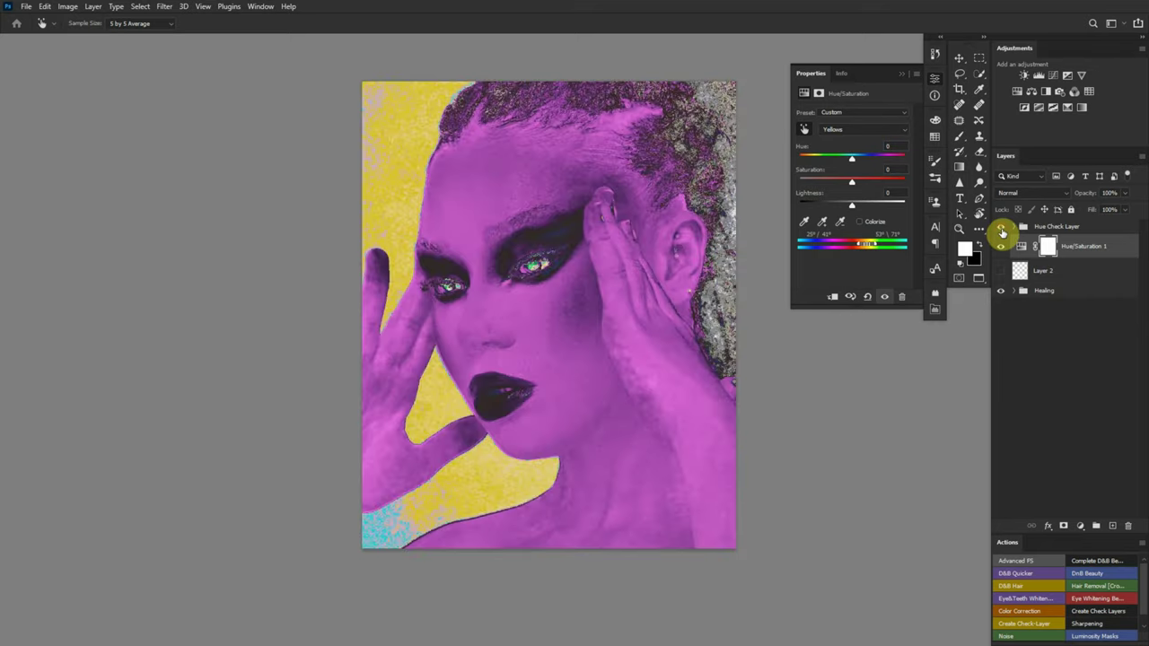
pyautogui.press('b')
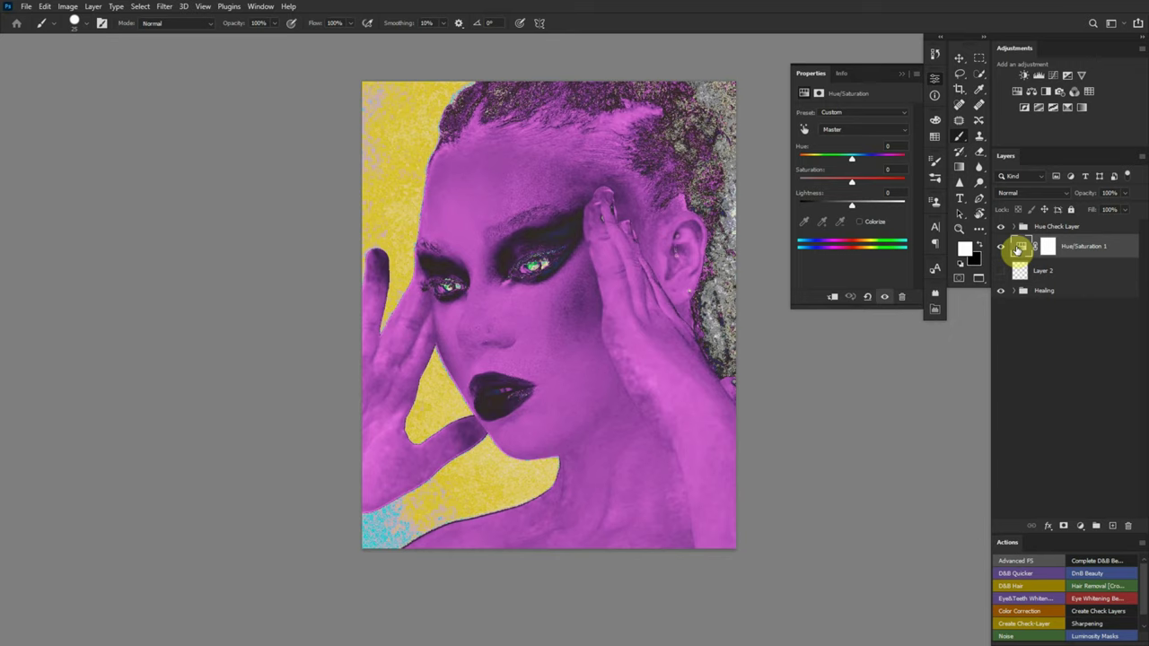
pyautogui.click(869, 130)
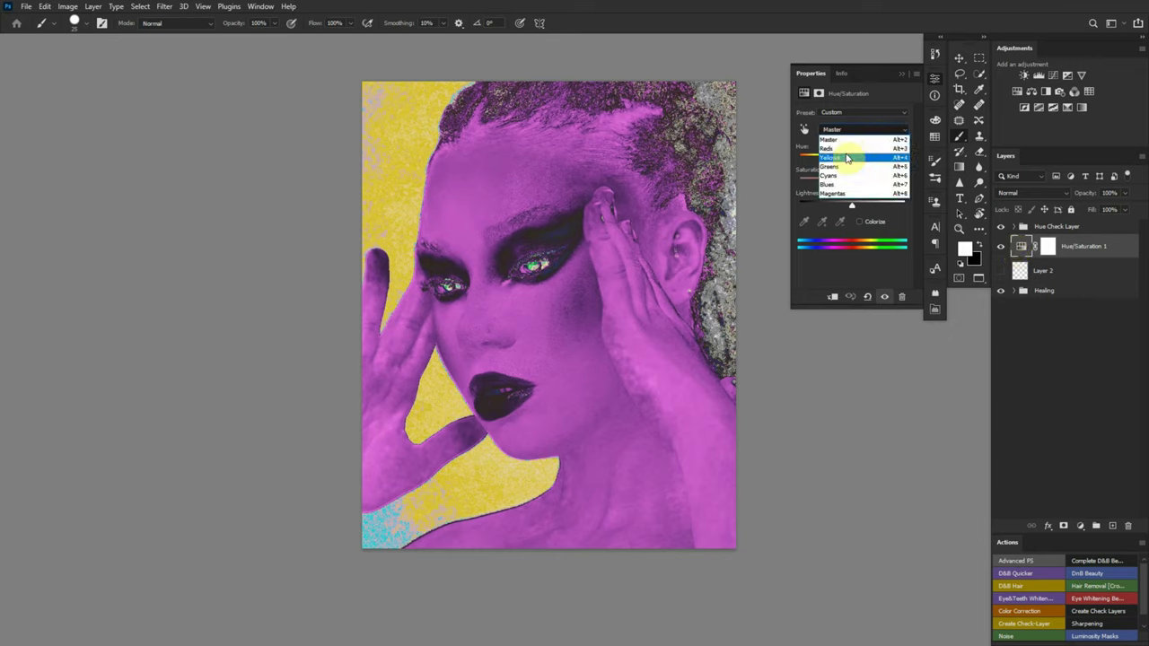
pyautogui.click(844, 160)
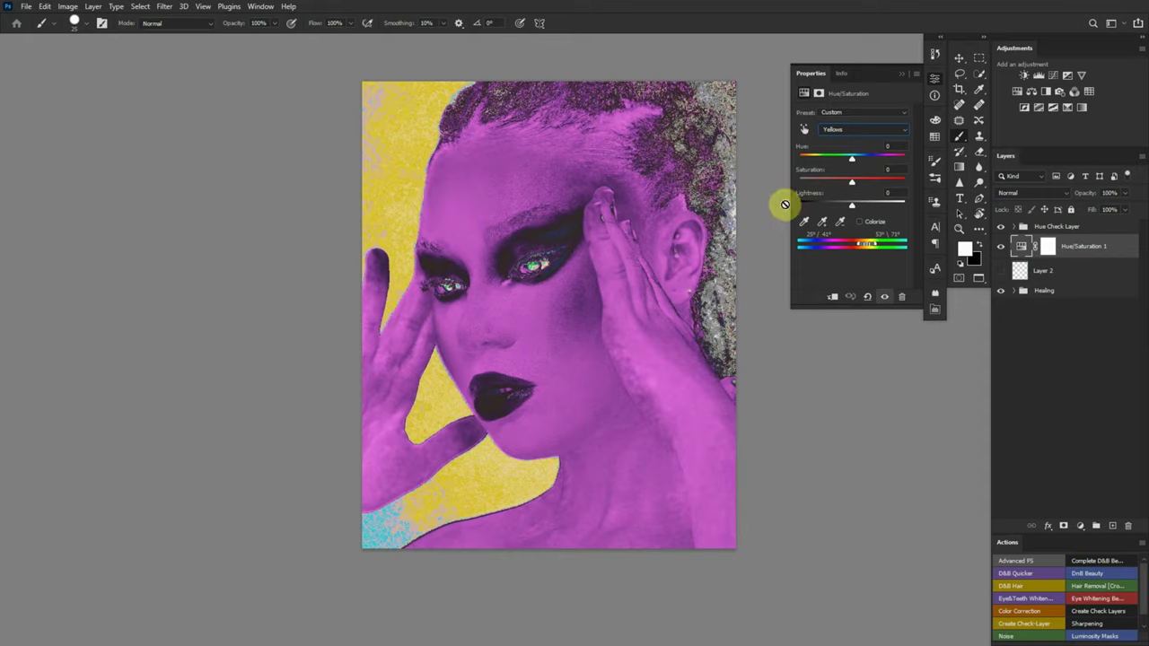
pyautogui.moveTo(854, 162)
pyautogui.mouseDown()
pyautogui.moveTo(839, 163)
pyautogui.moveTo(865, 163)
pyautogui.mouseUp()
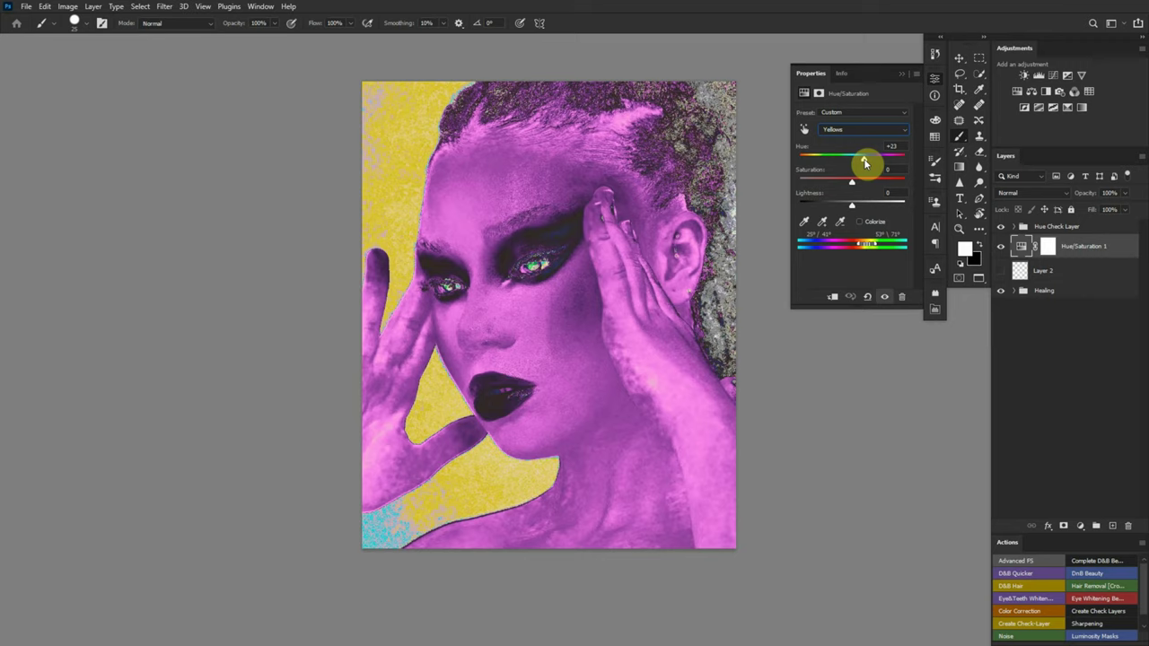
pyautogui.moveTo(864, 162); pyautogui.dragTo(846, 166)
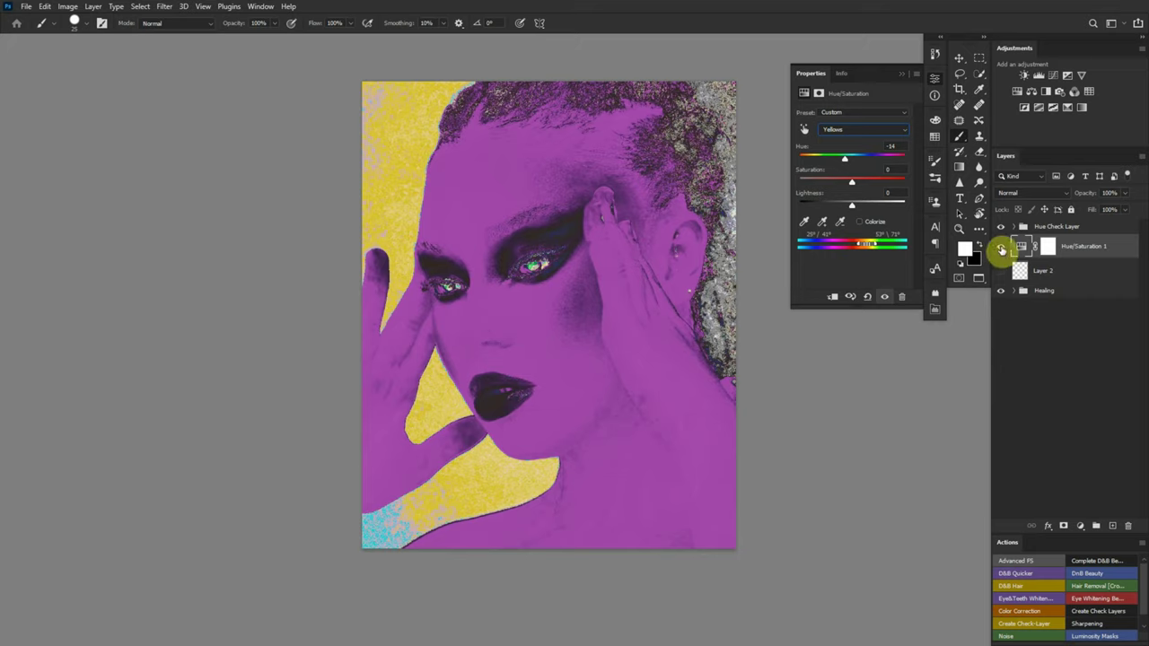
# Step: Compare the portrait with and without the Hue/Saturation 1 adjustment, first under the Hue Check Layer group and then with that group hidden
pyautogui.click(1002, 250)
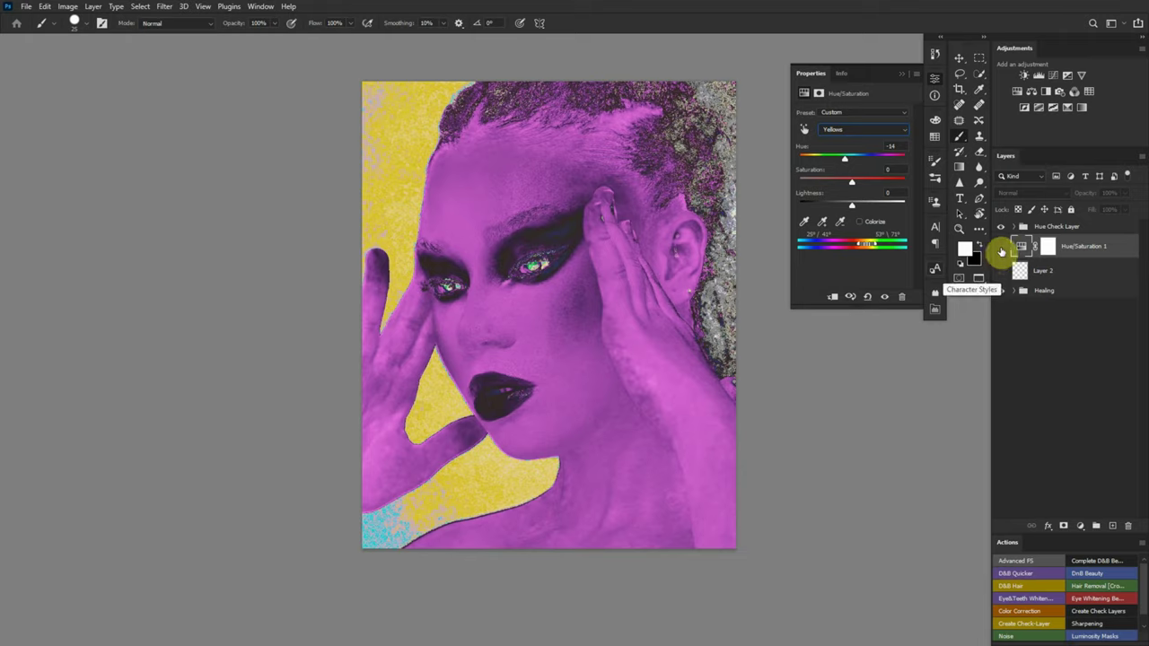
pyautogui.click(1002, 248)
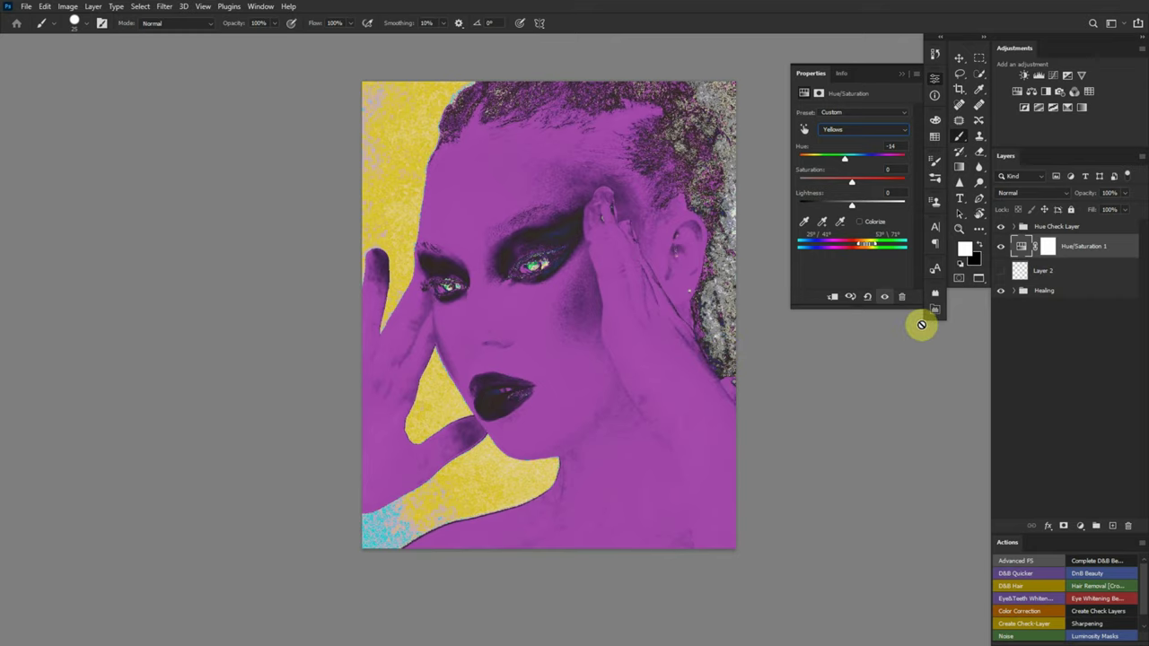
pyautogui.click(1001, 230)
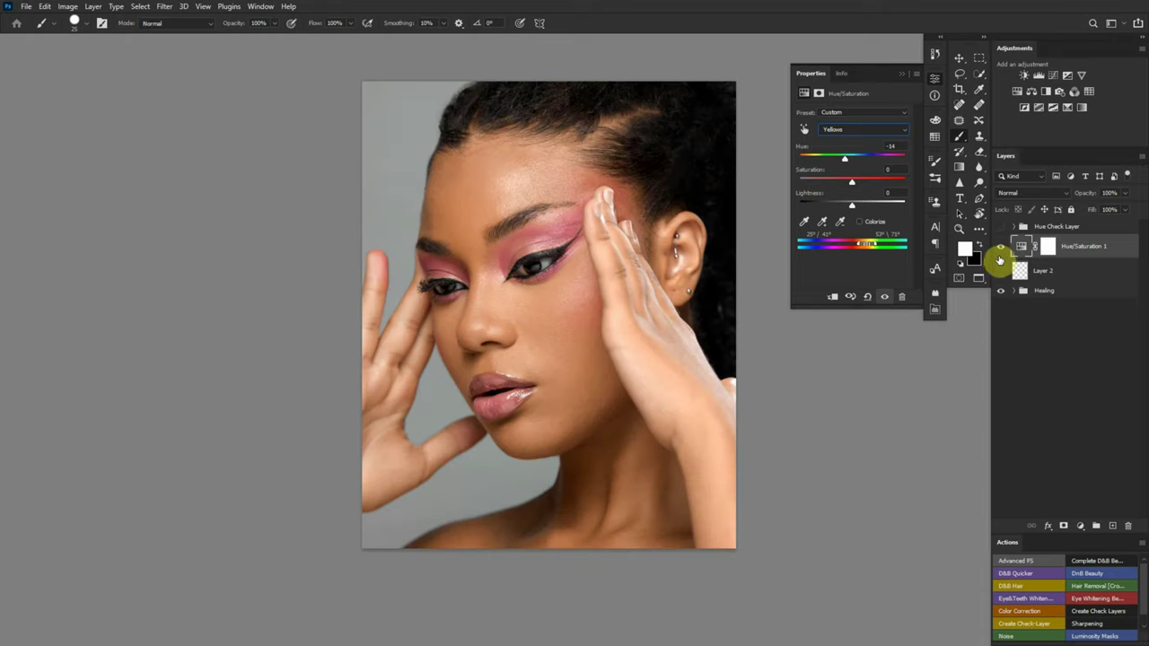
pyautogui.click(1000, 249)
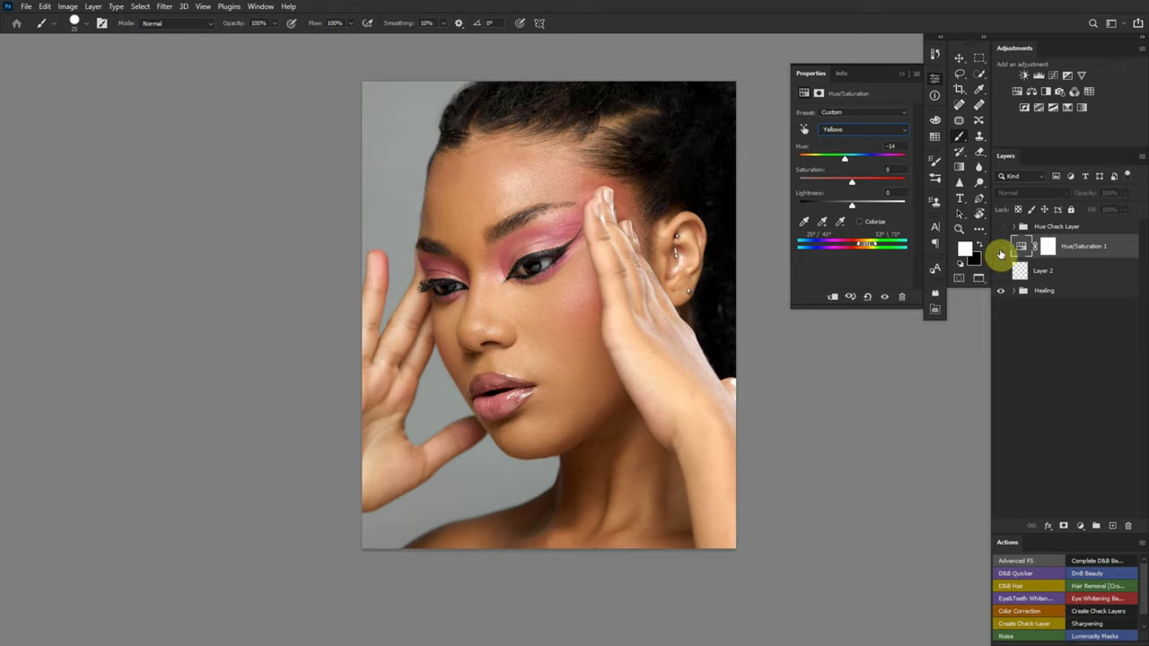
pyautogui.click(999, 250)
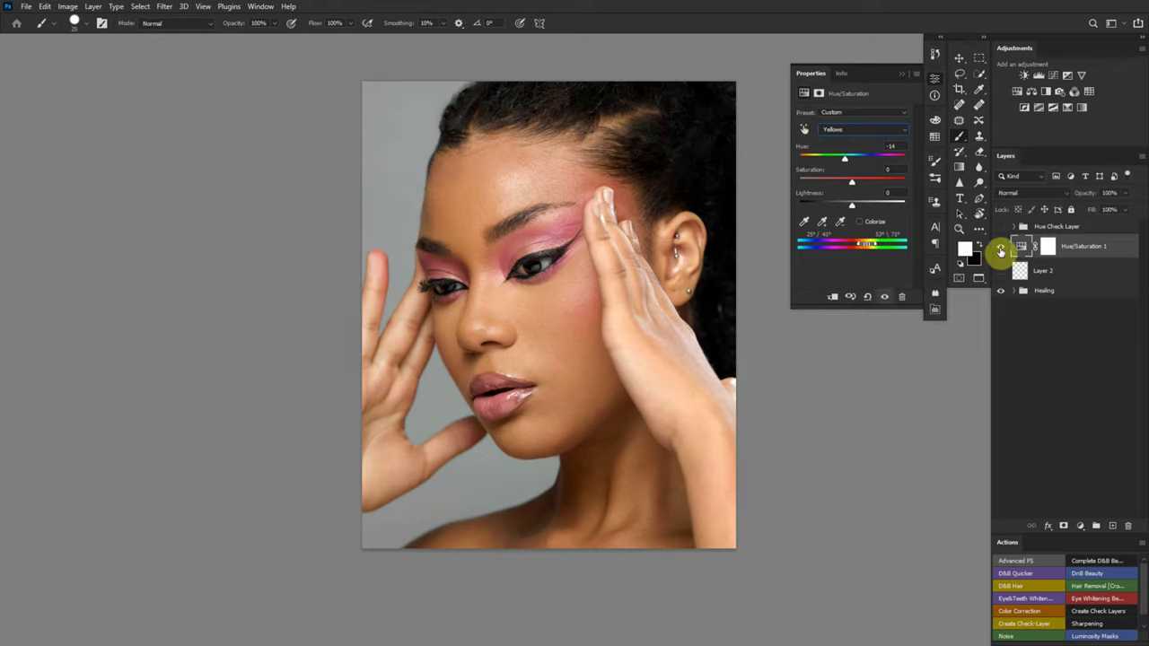
pyautogui.click(1000, 251)
pyautogui.click(1000, 250)
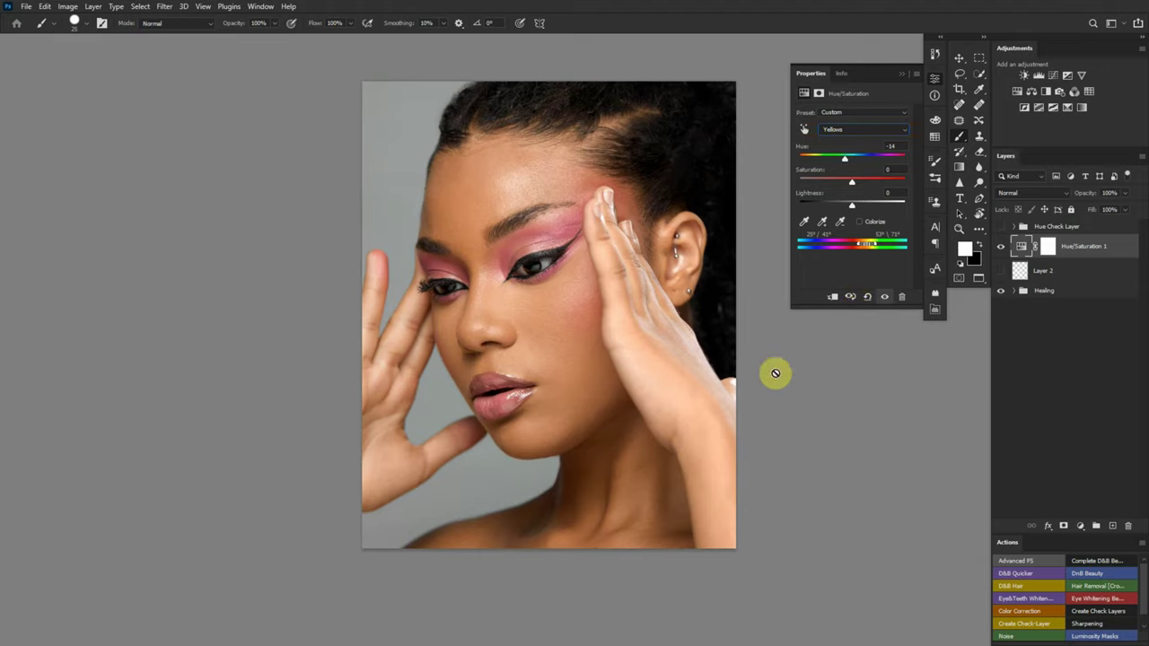
# Step: Recheck the skin briefly under the Hue Check Layer group, and lower the Hue/Saturation 1 layer's opacity to 83%
pyautogui.moveTo(552, 329); pyautogui.dragTo(602, 371)
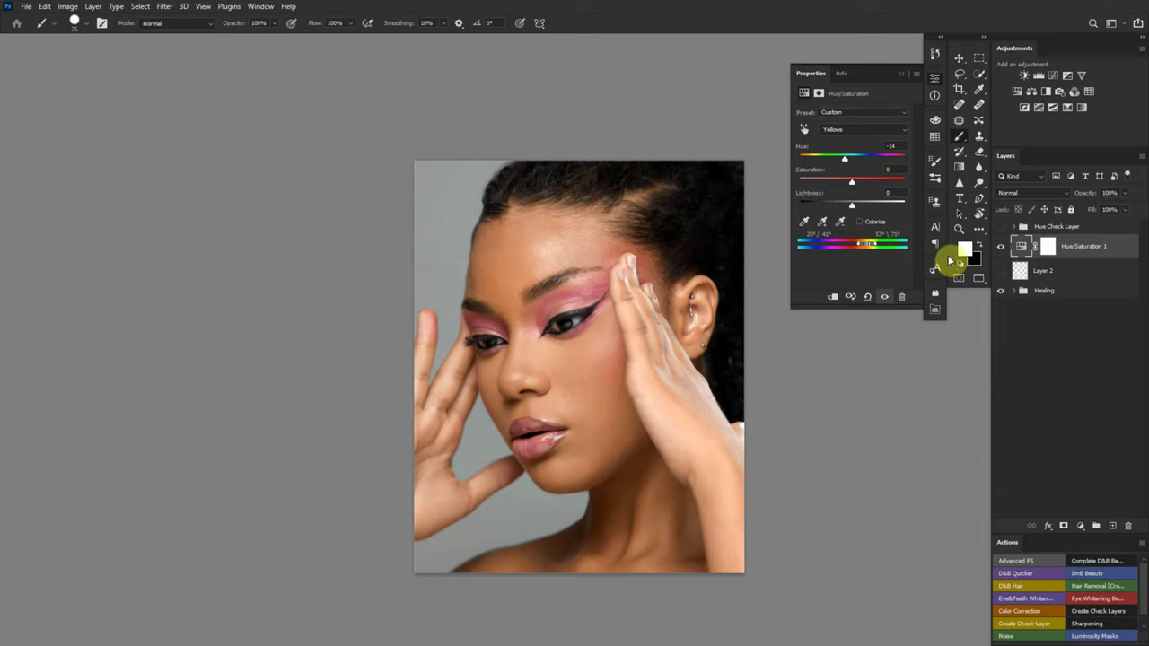
pyautogui.click(1001, 228)
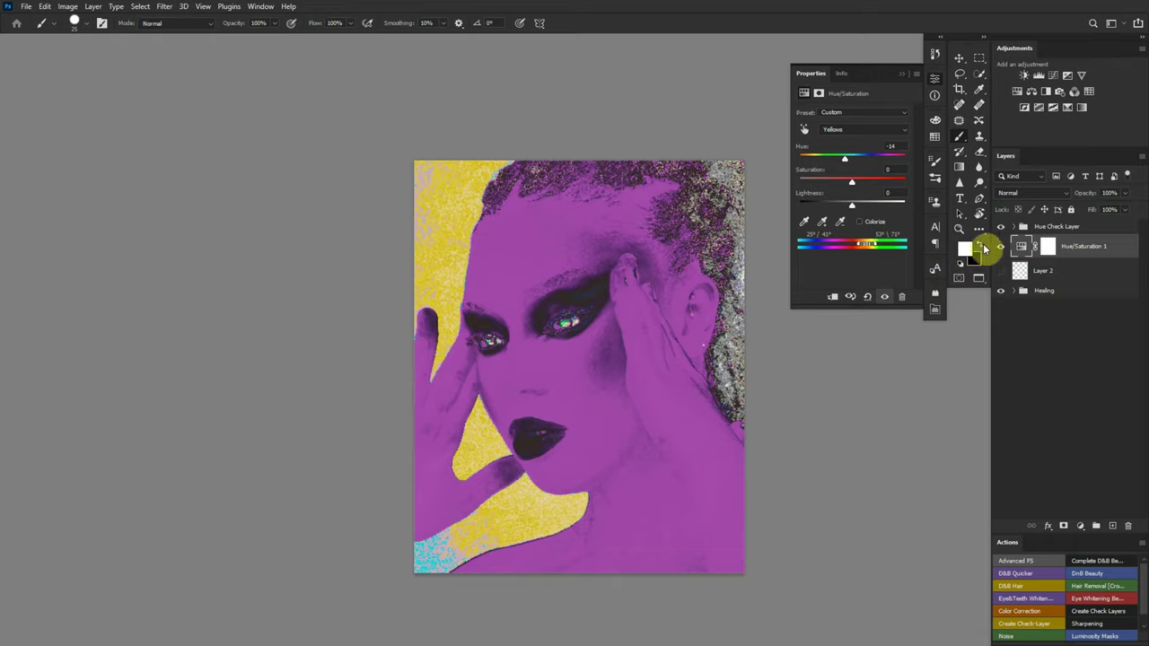
pyautogui.click(1001, 228)
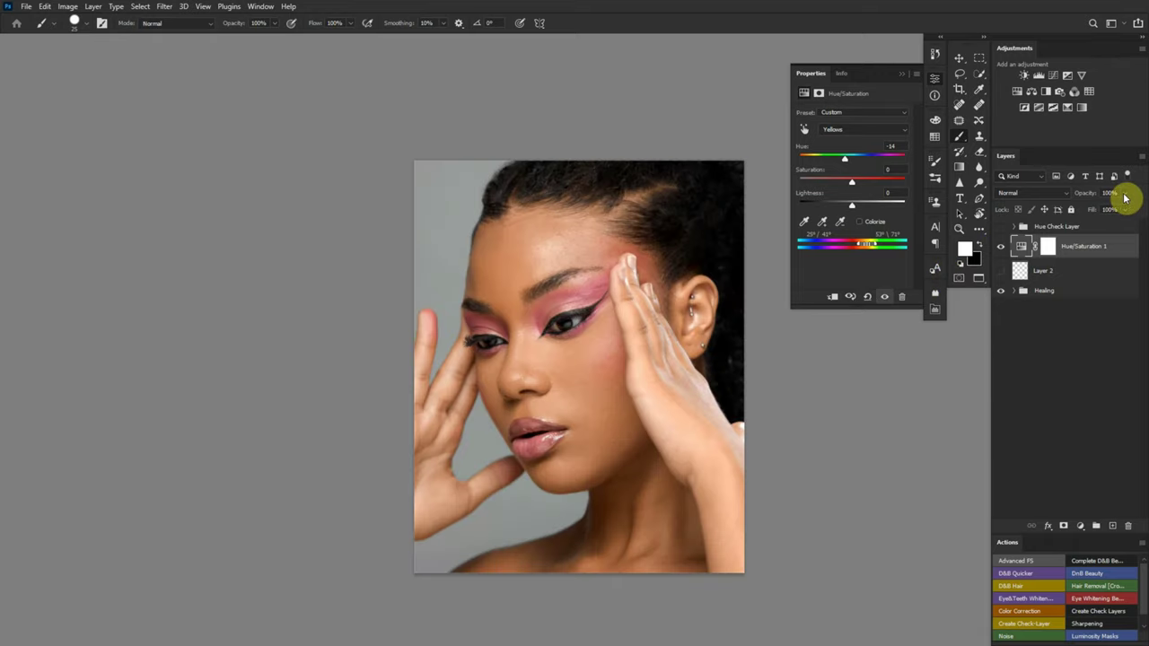
pyautogui.moveTo(1090, 195); pyautogui.dragTo(1073, 199)
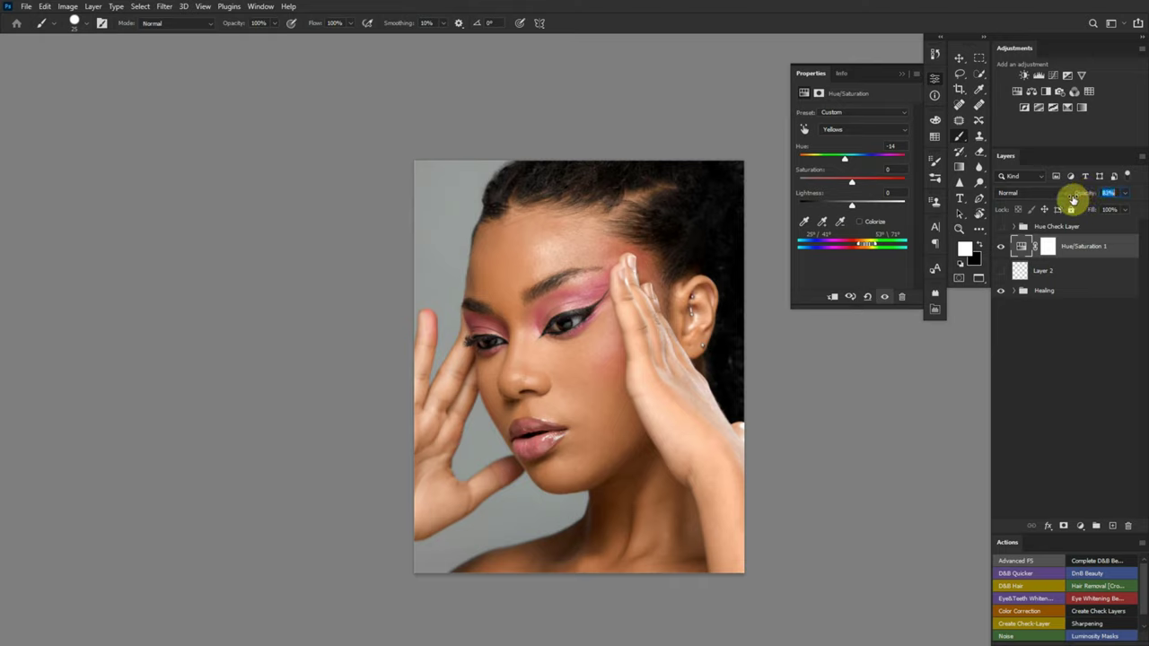
pyautogui.press('Return')
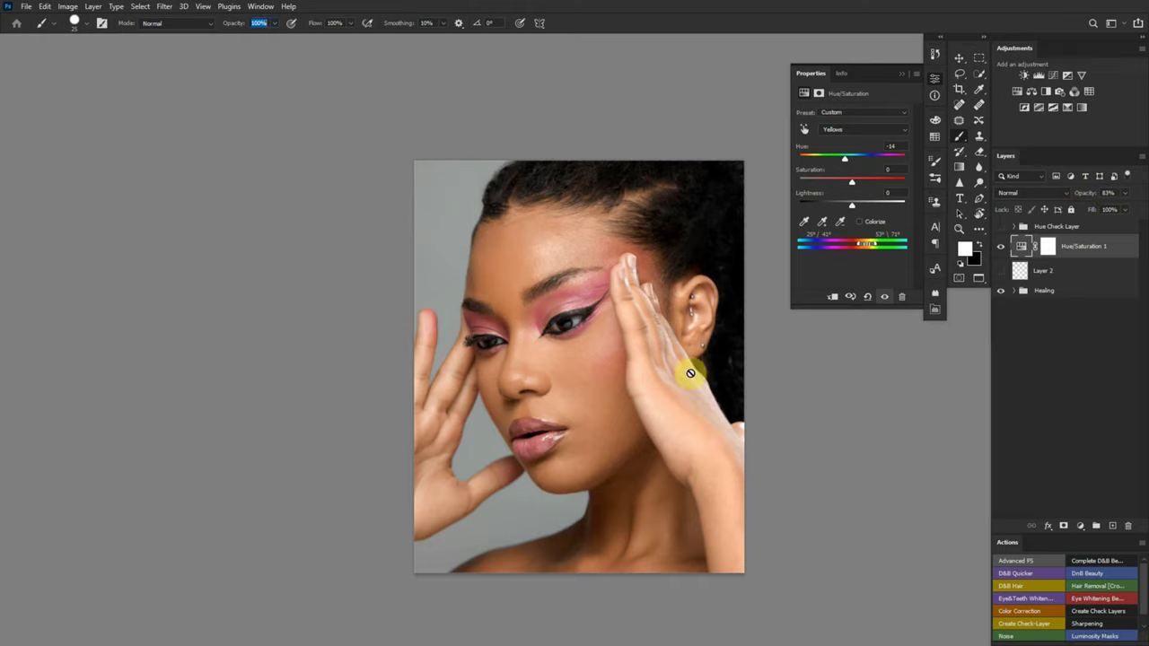
# Step: Inspect the corrected skin up close and compare the adjustment before and after with the hue check view
pyautogui.keyDown('ctrl'); pyautogui.click(594, 382); pyautogui.keyUp('ctrl')
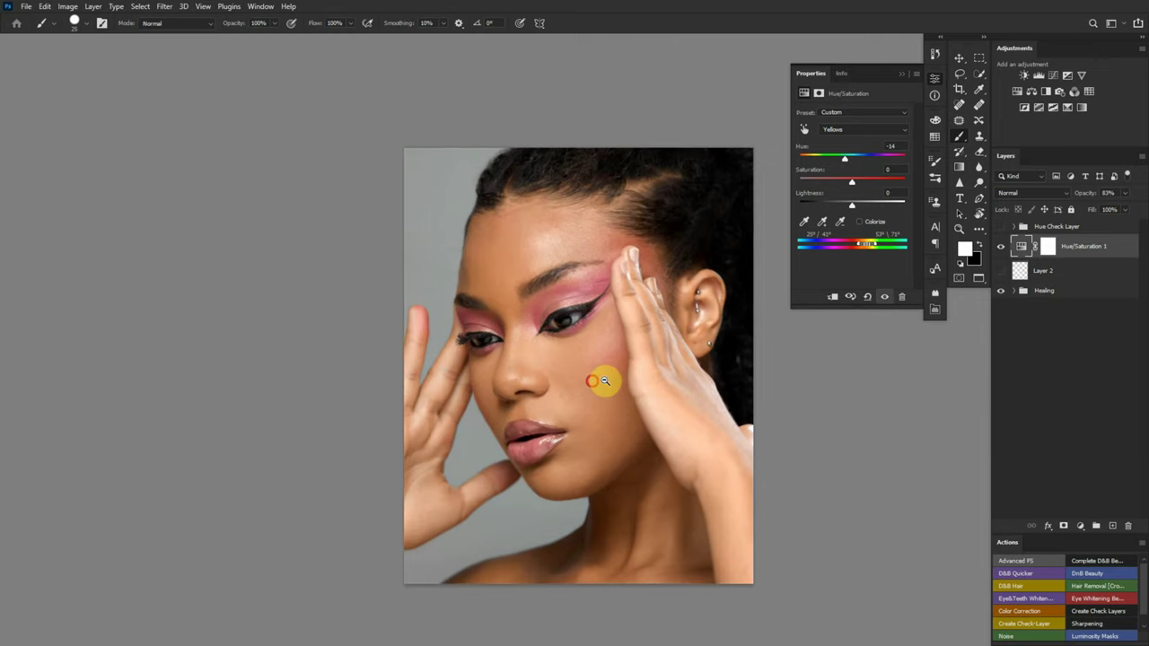
pyautogui.moveTo(602, 381); pyautogui.dragTo(697, 347)
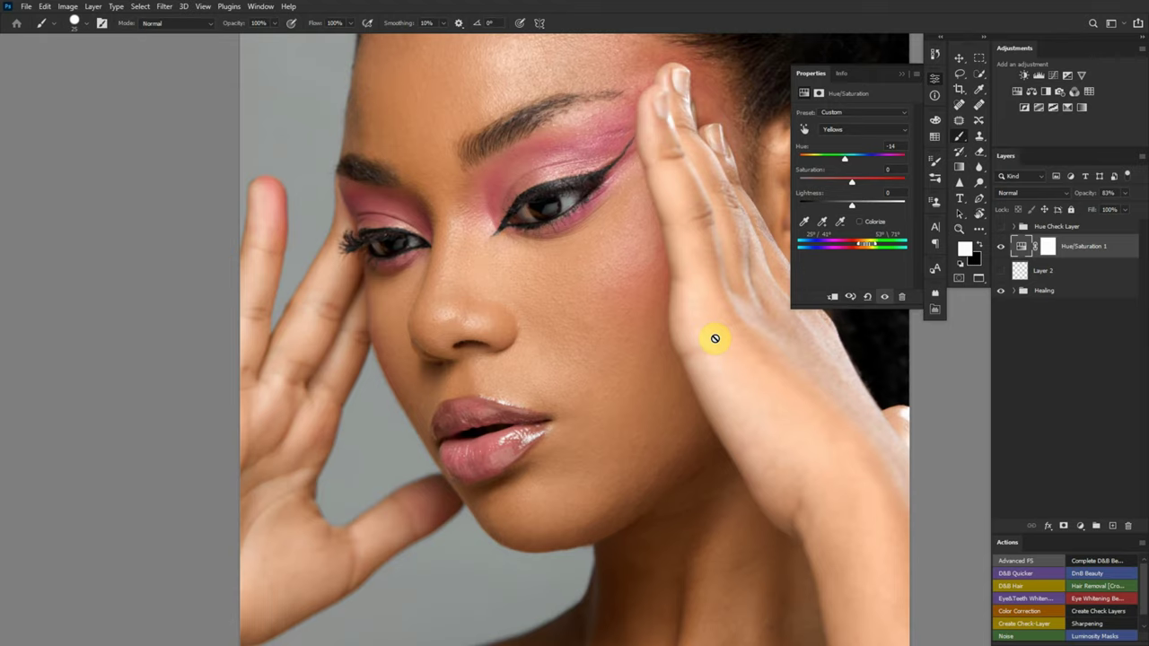
pyautogui.moveTo(637, 280); pyautogui.dragTo(634, 329)
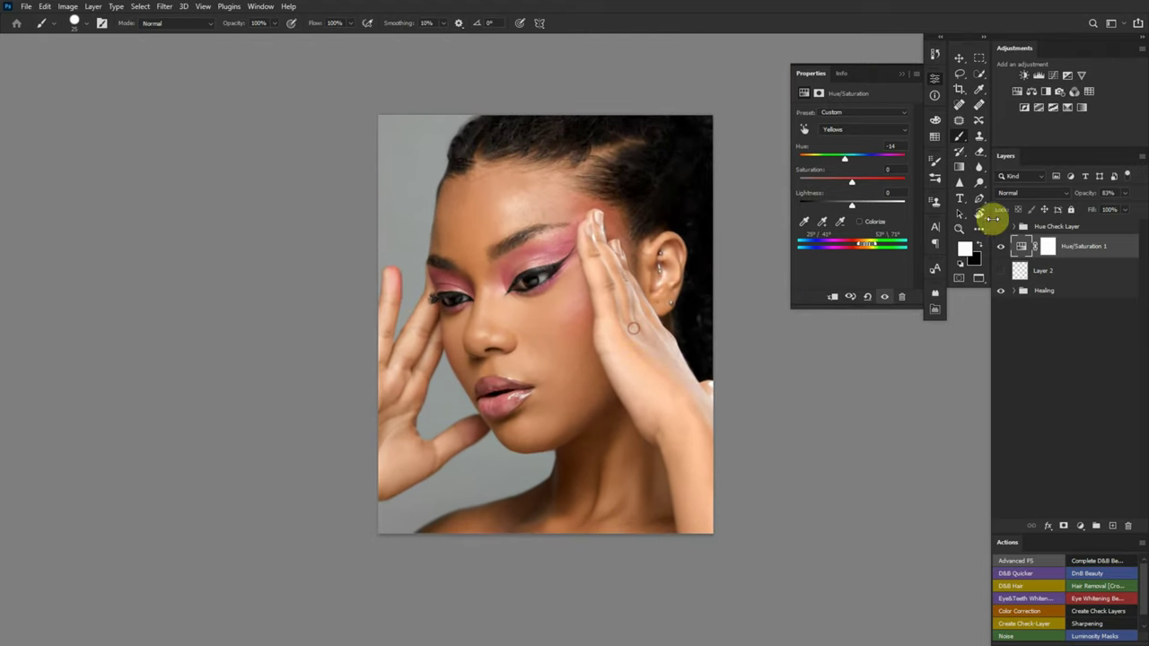
pyautogui.click(1002, 247)
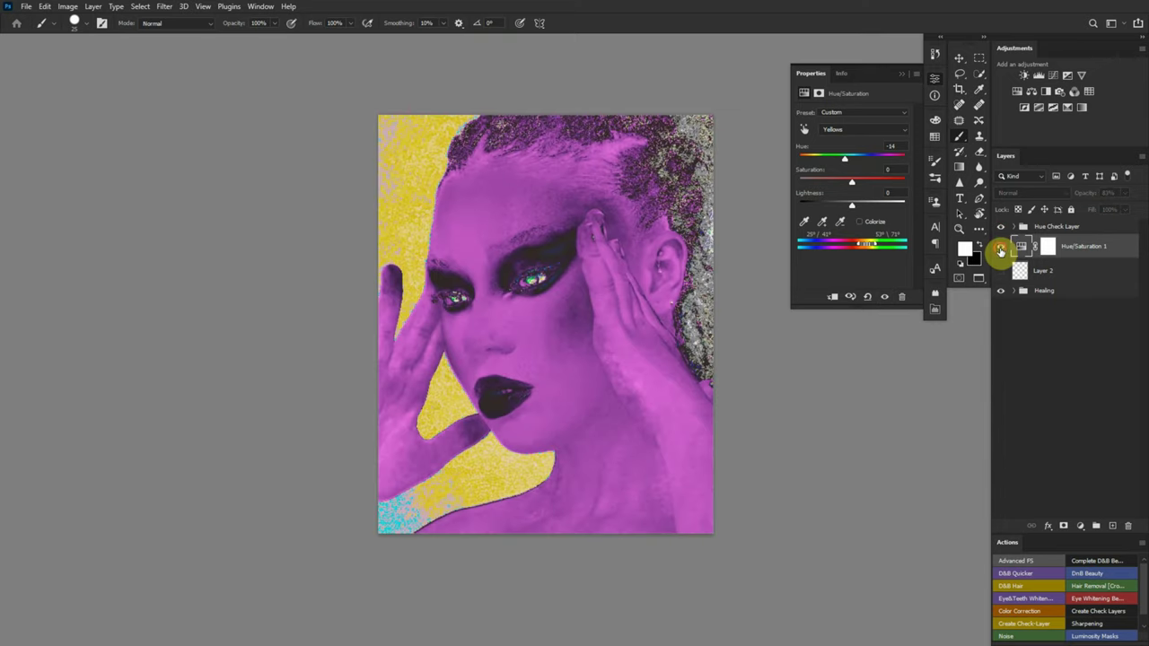
pyautogui.click(1001, 228)
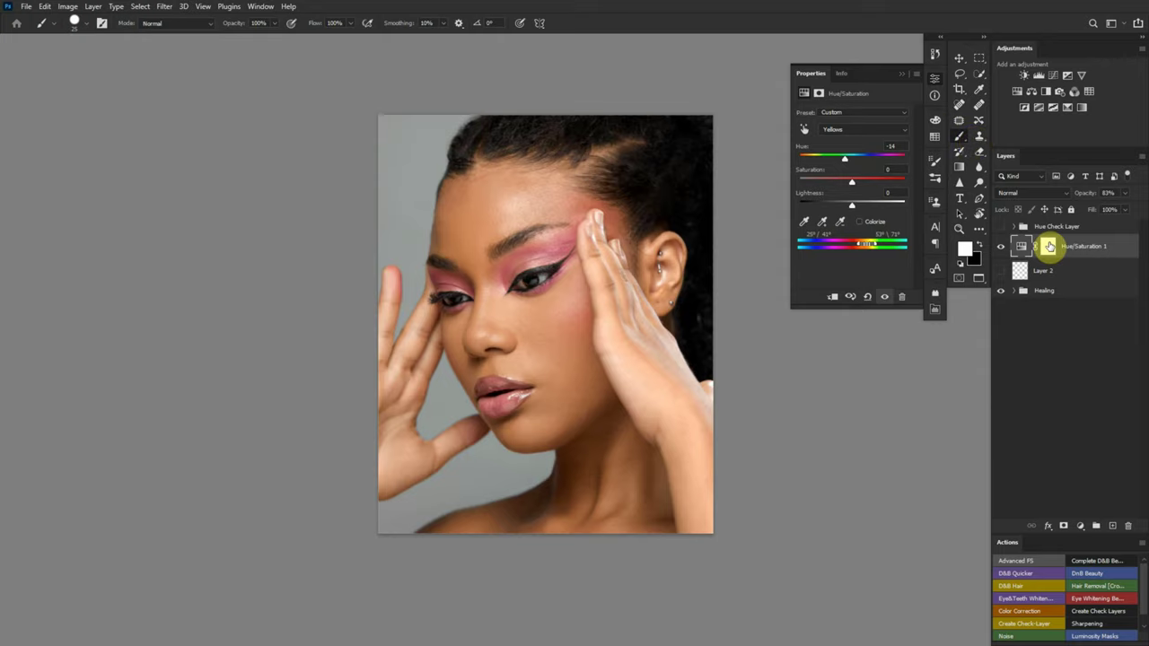
# Step: Target the Hue/Saturation 1 layer mask and make black the foreground color for the brush
pyautogui.click(1049, 247)
pyautogui.click(979, 243)
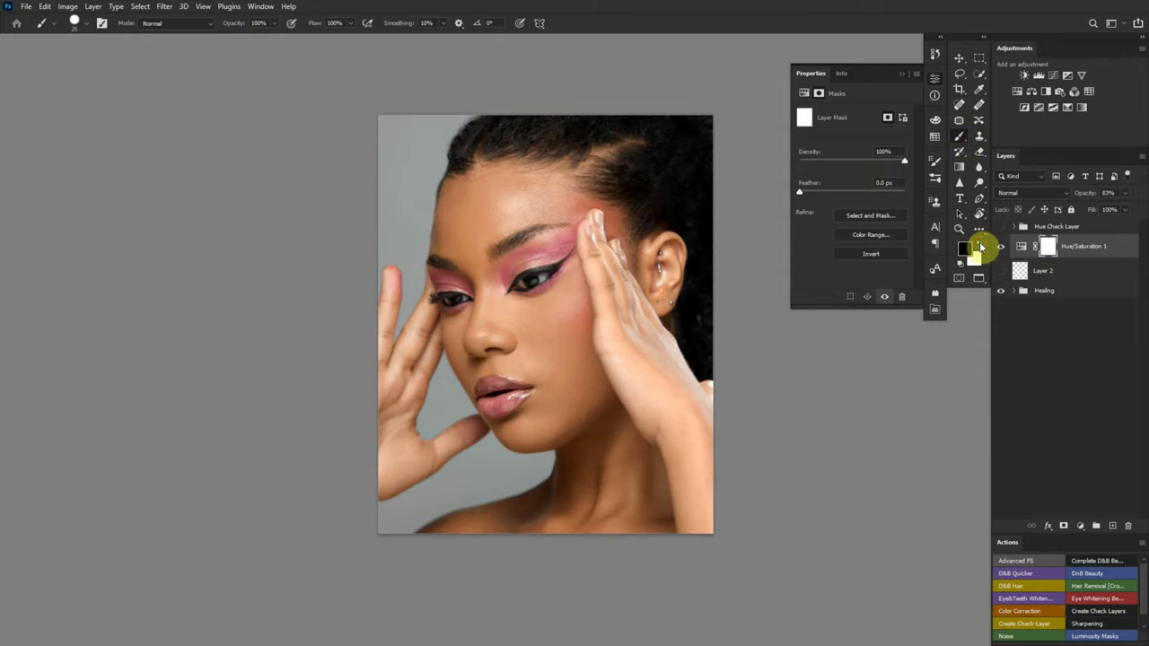